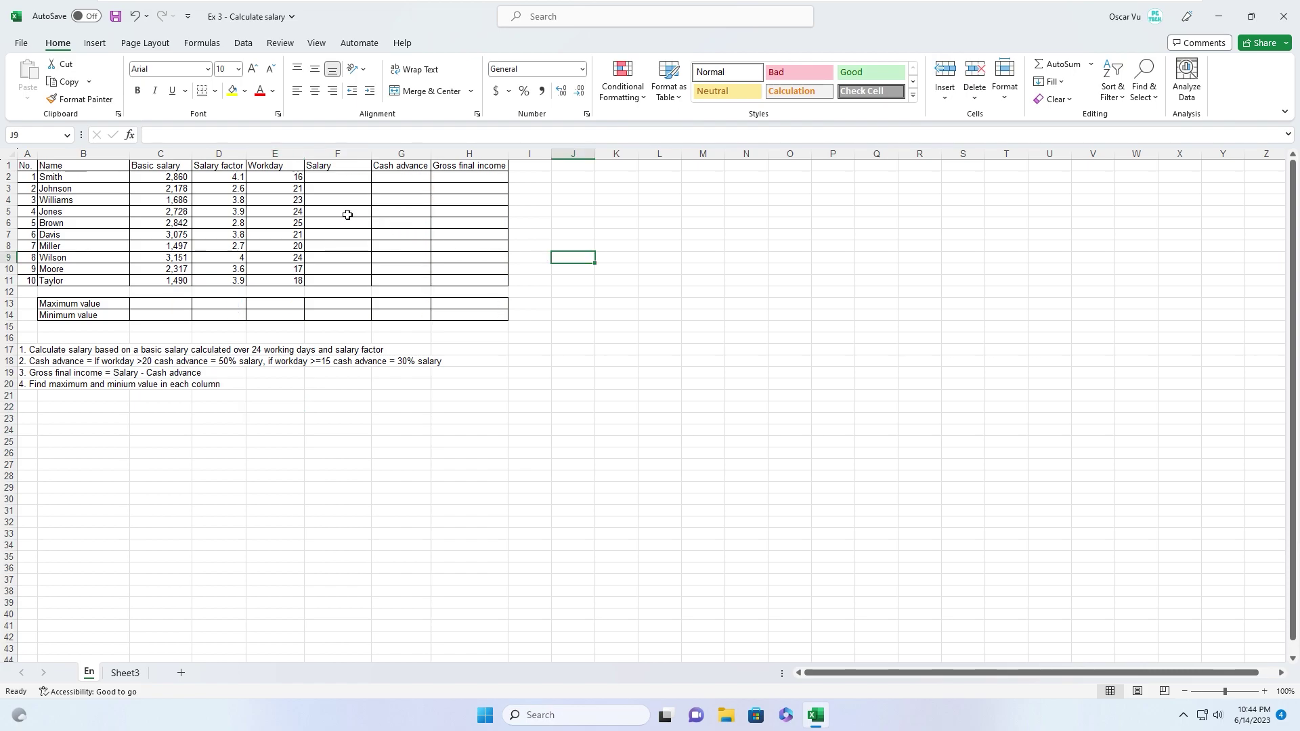
Calculate the first employee's salary in F2 with the formula =C2/24*D2*E2.
left_click(349, 211)
left_click(331, 177)
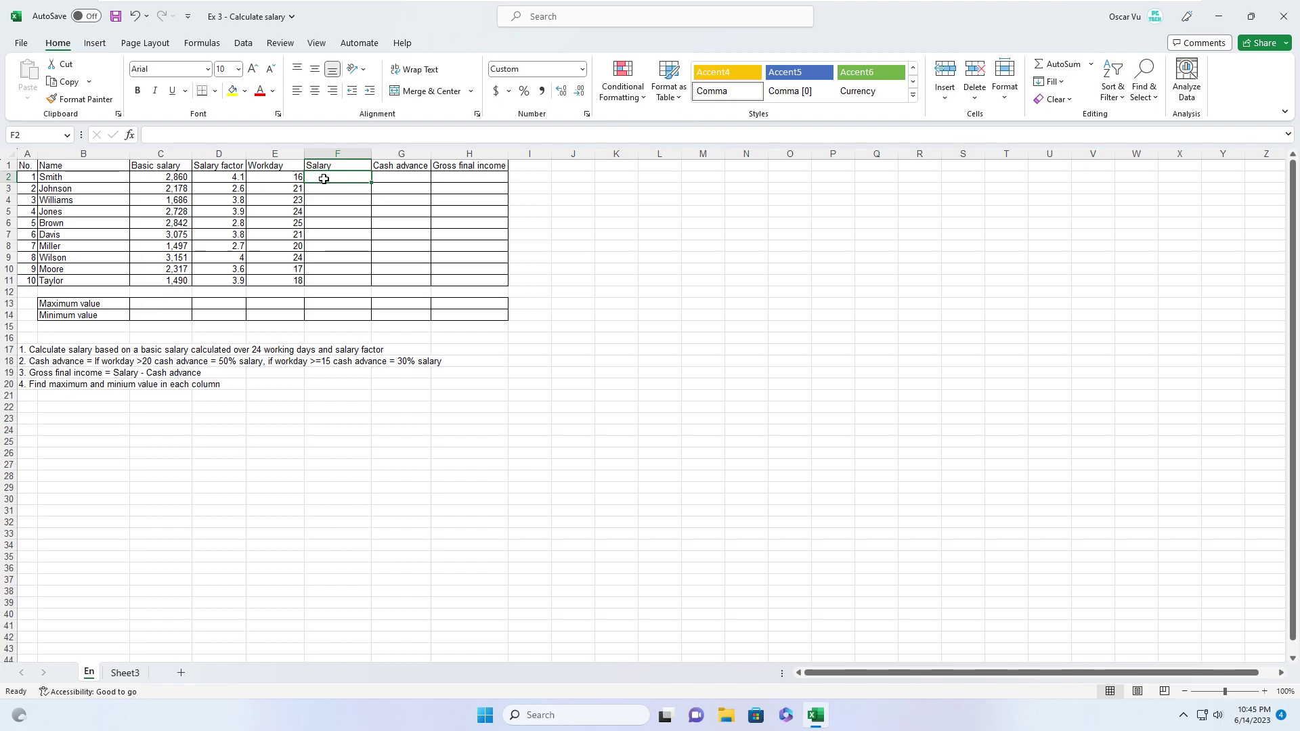
type("=")
left_click(151, 177)
type("/24*")
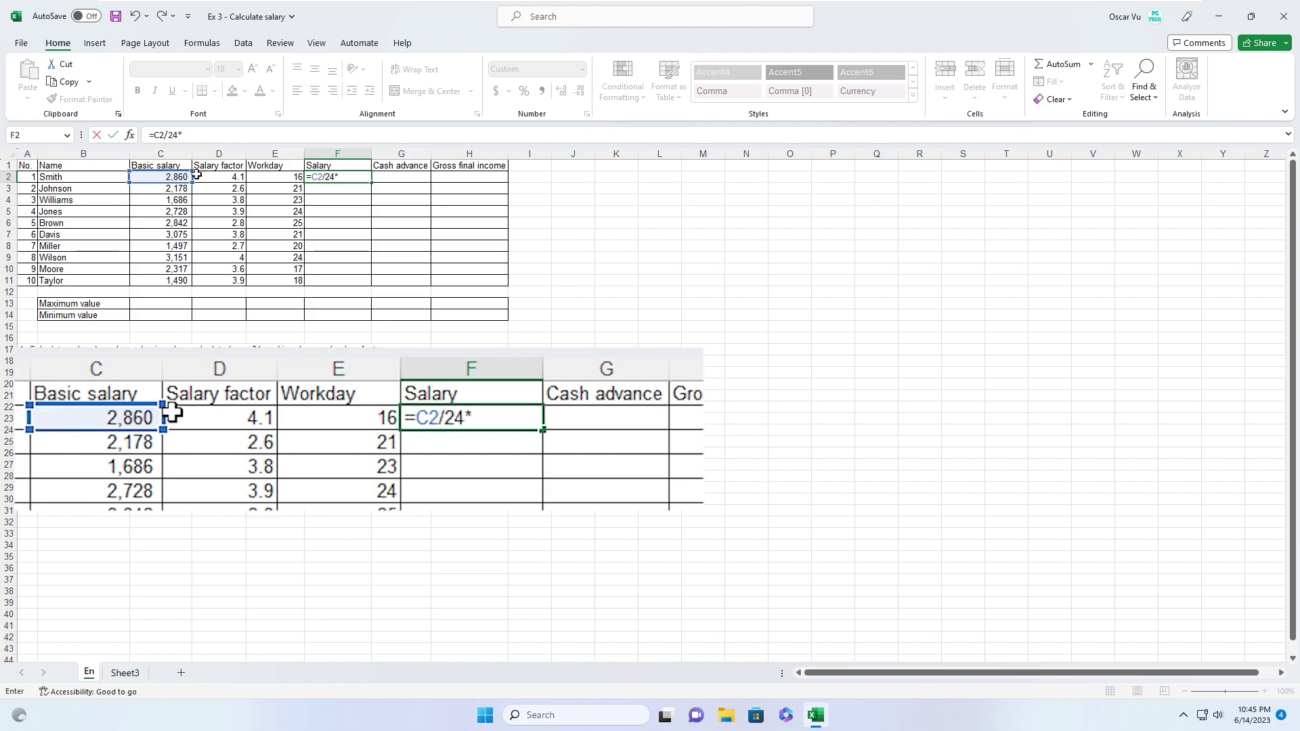
left_click(220, 177)
type("*")
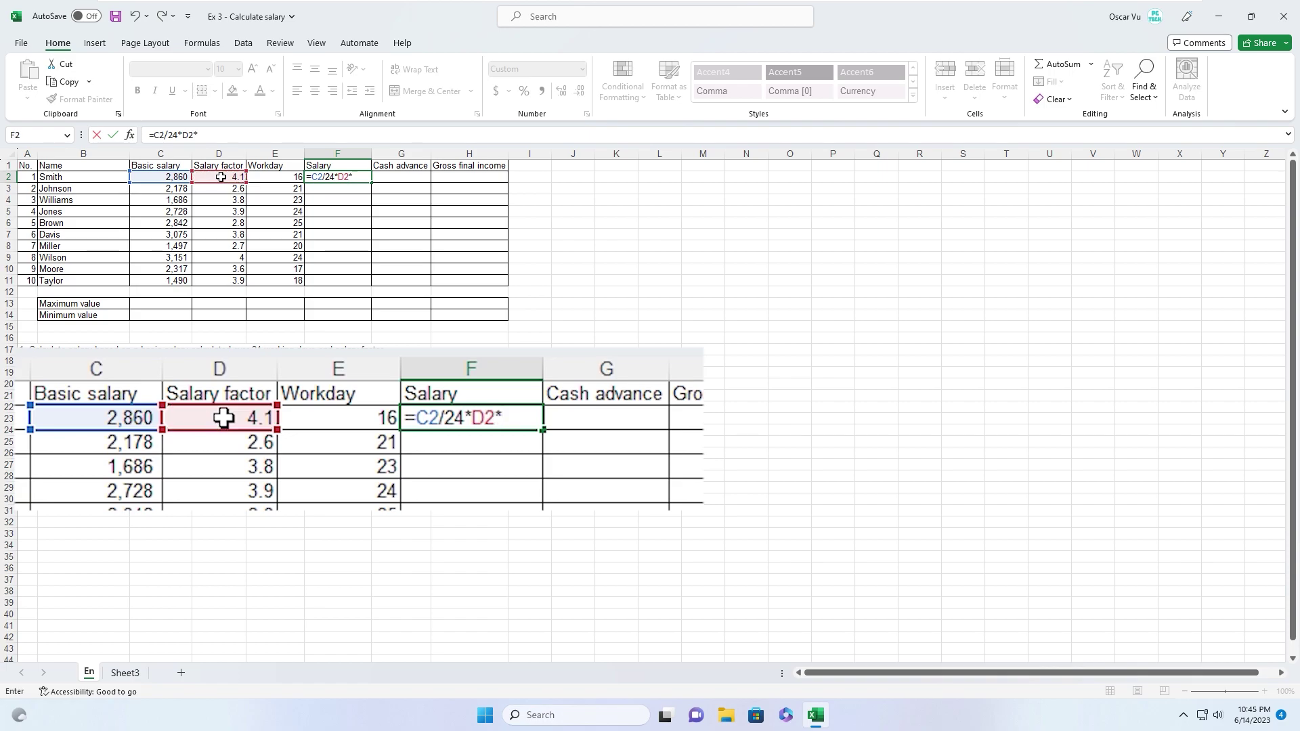
left_click(272, 177)
key("Return")
Fill the salary formula from F2 down through F11 for all employees.
left_click(327, 176)
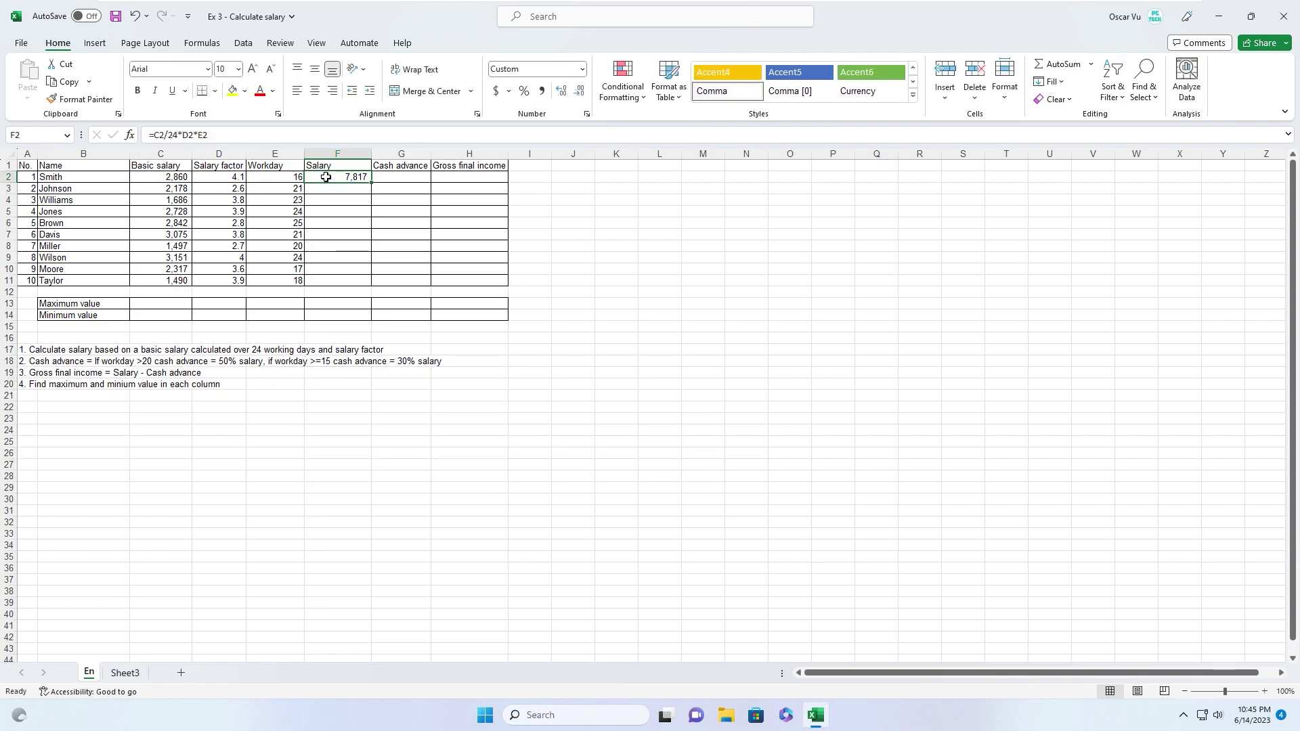
left_click_drag(326, 178, 318, 277)
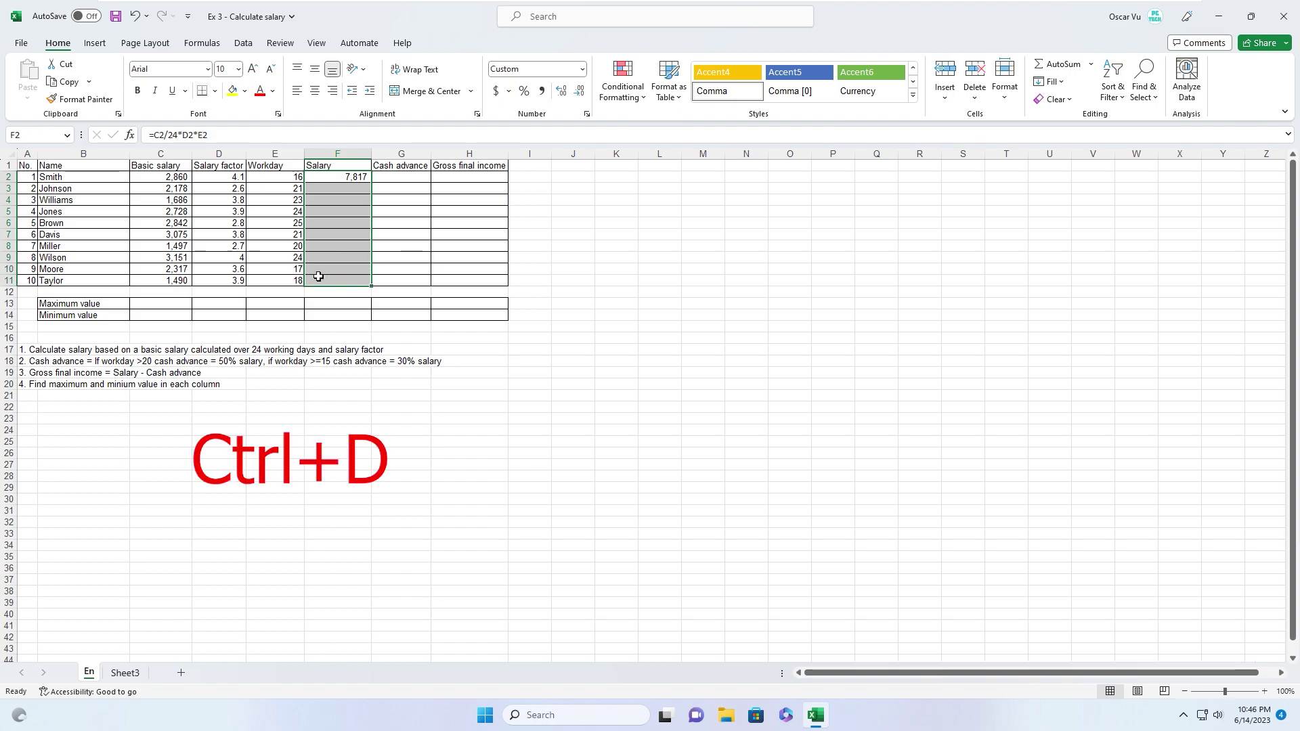
key("ctrl+d")
left_click(330, 177)
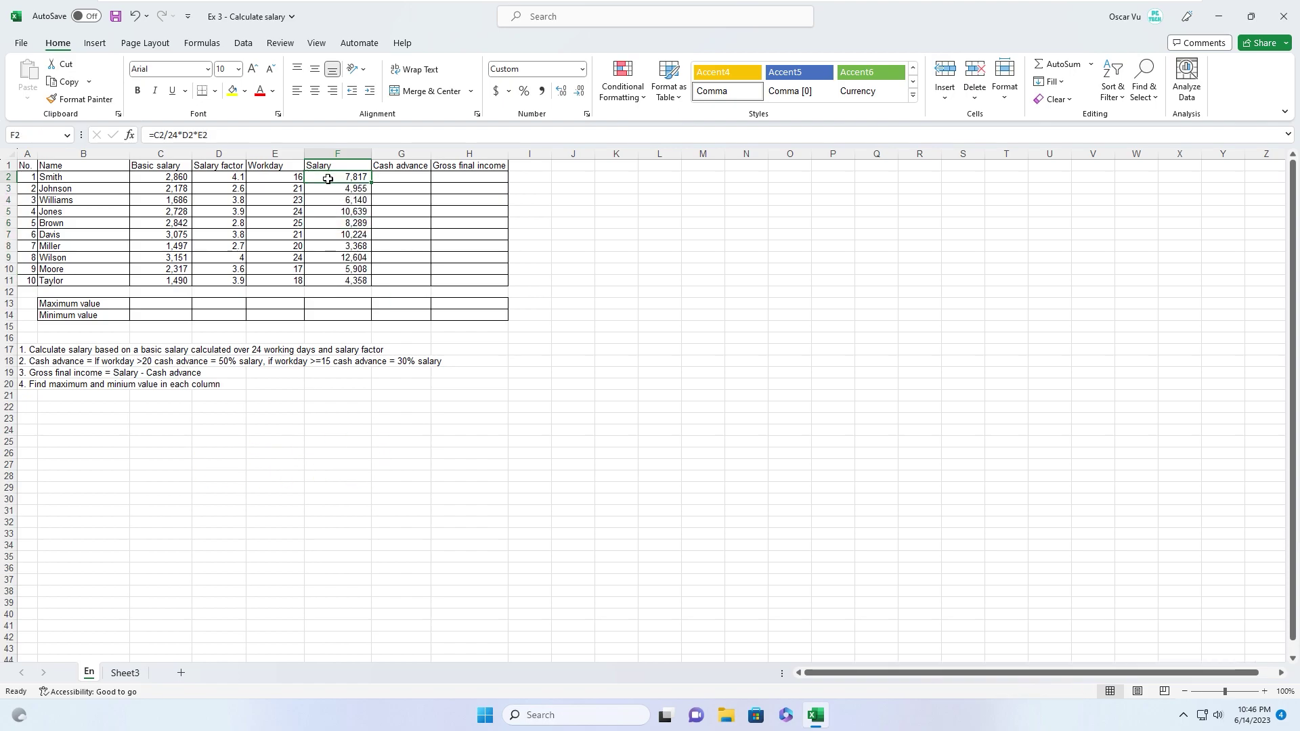
Start an IF formula in G2 for the cash advance that returns F2*0.5 when E2>20.
left_click(389, 178)
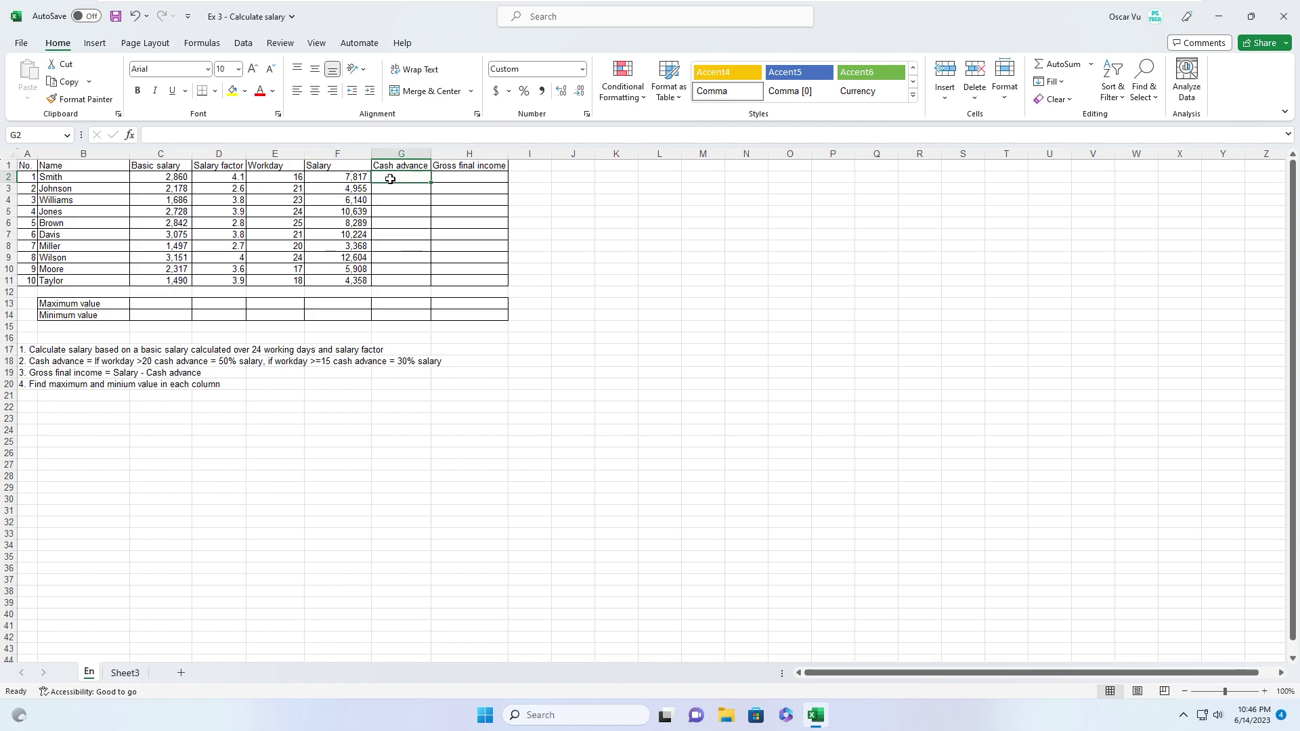
left_click(8, 361)
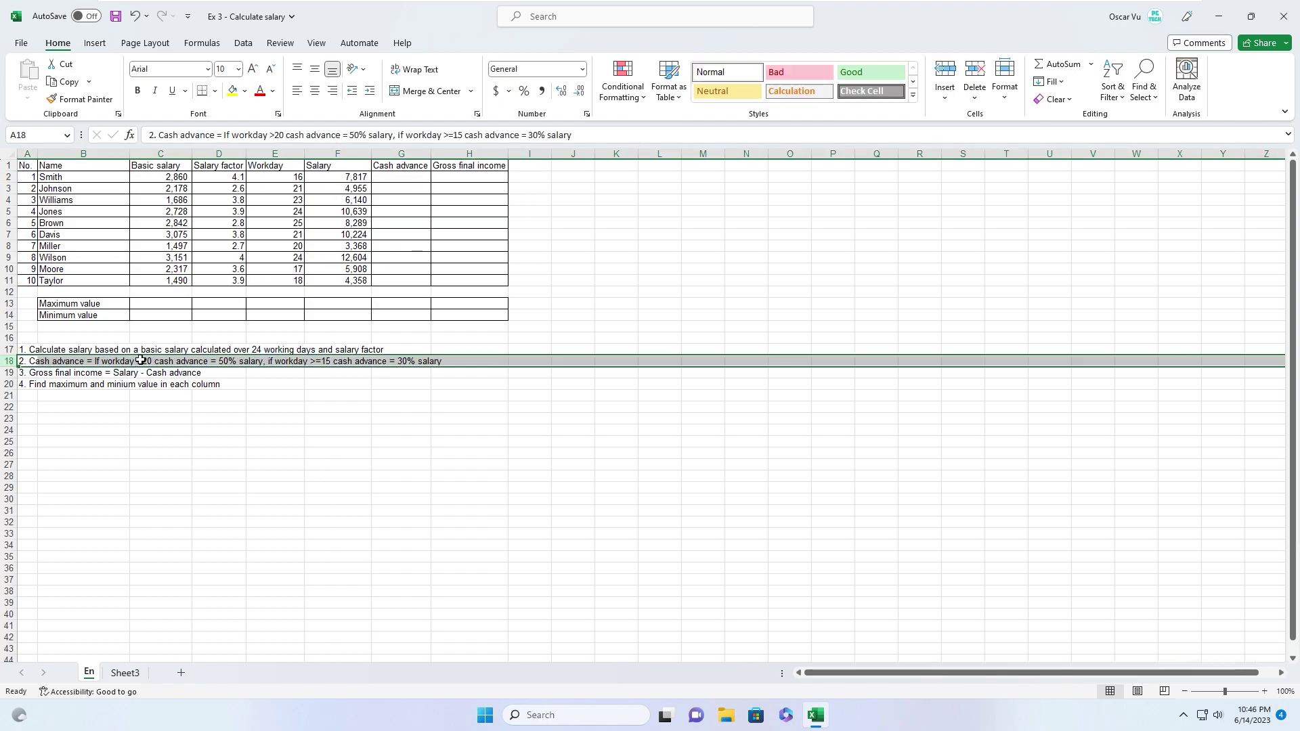
left_click(399, 177)
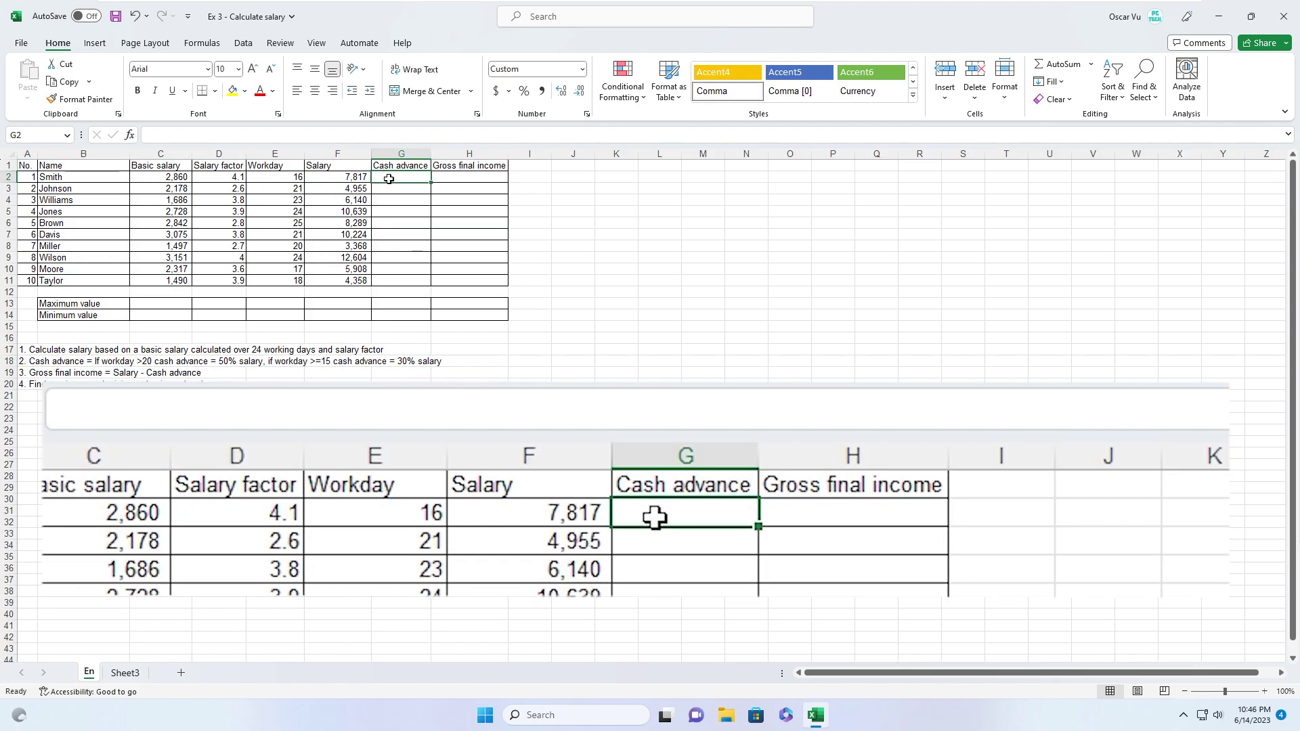
type("=if(")
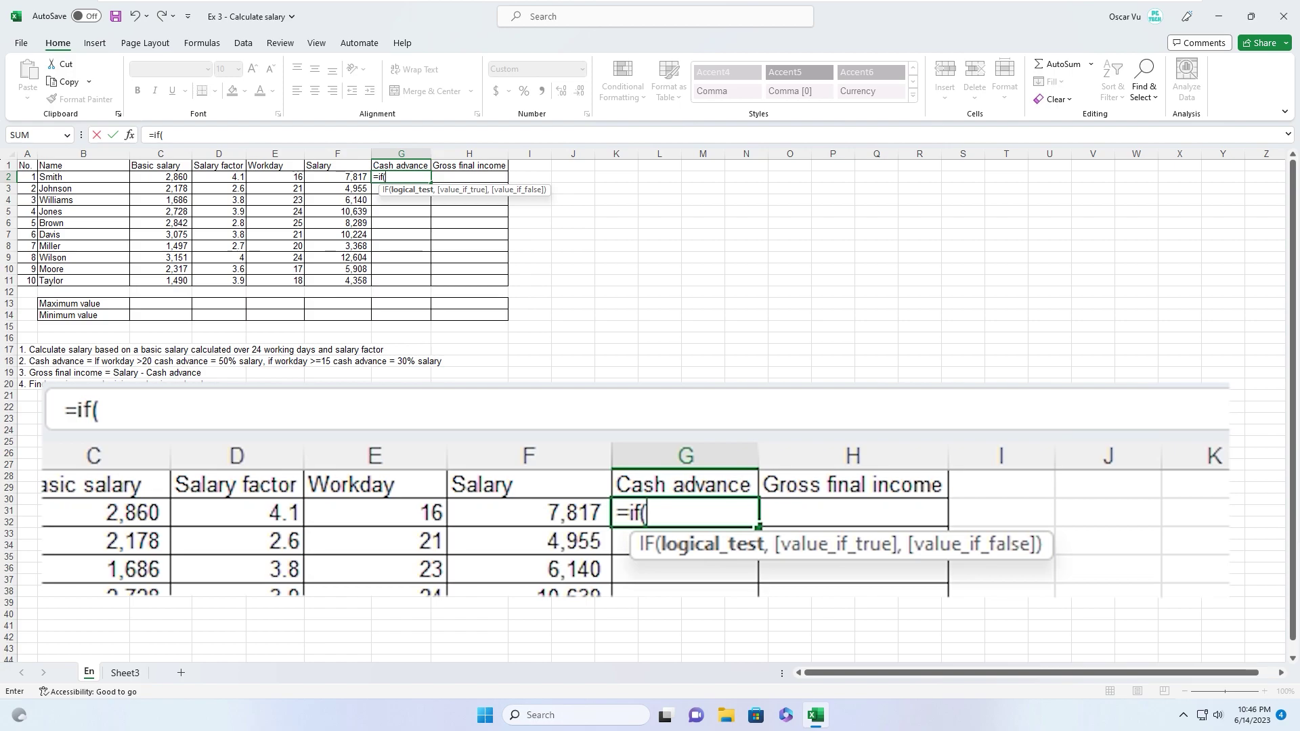
left_click(268, 177)
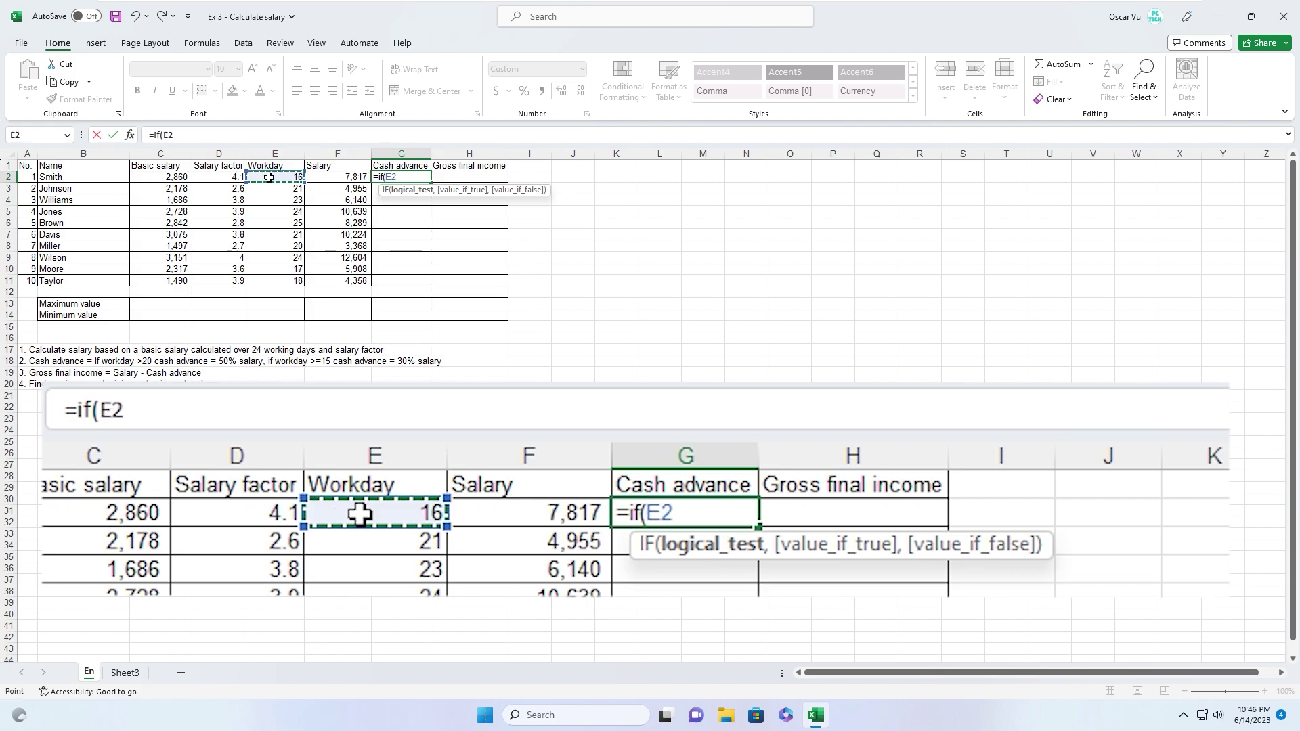
type(">20,")
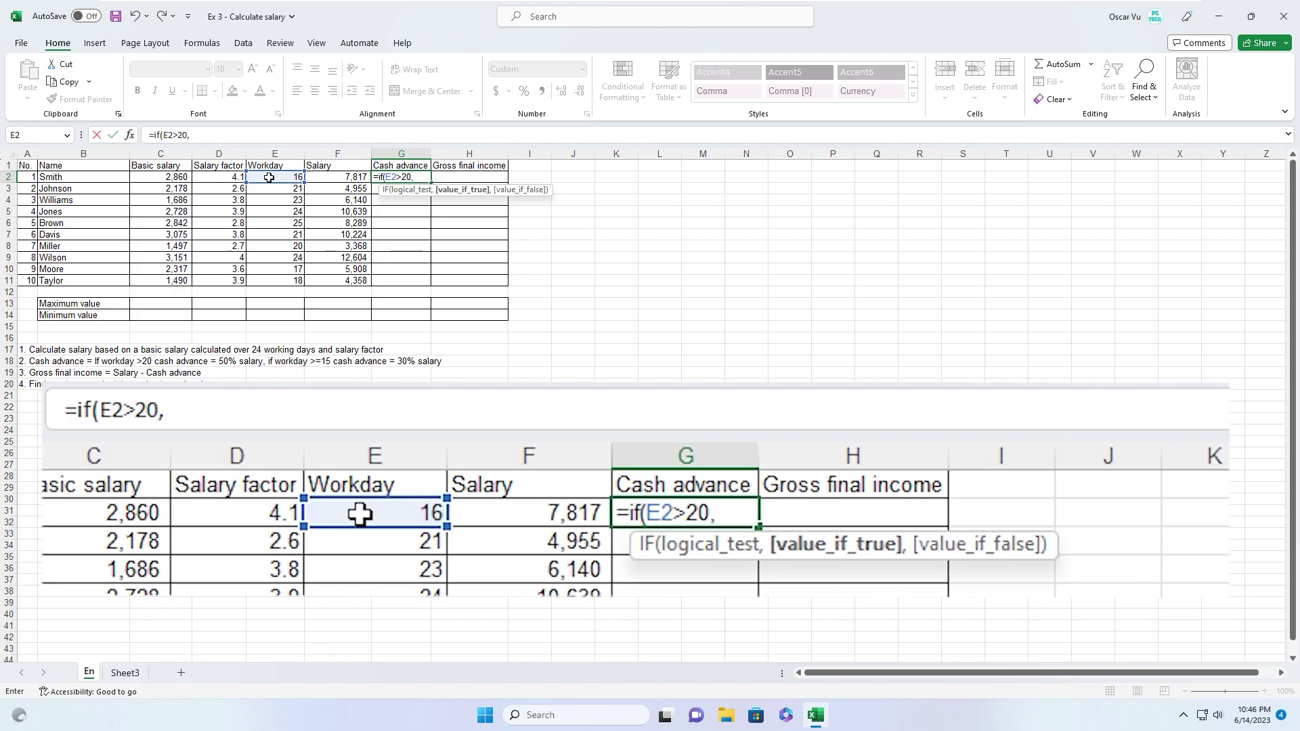
left_click(331, 176)
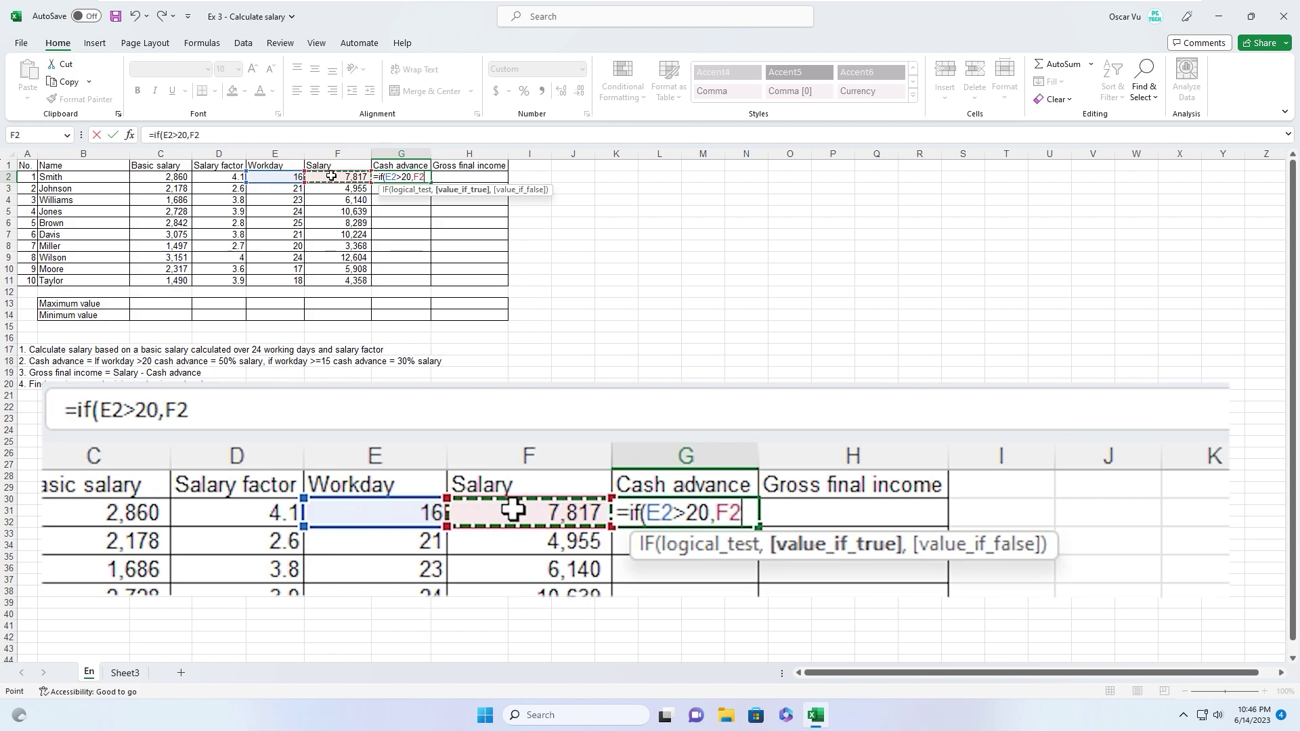
type("*")
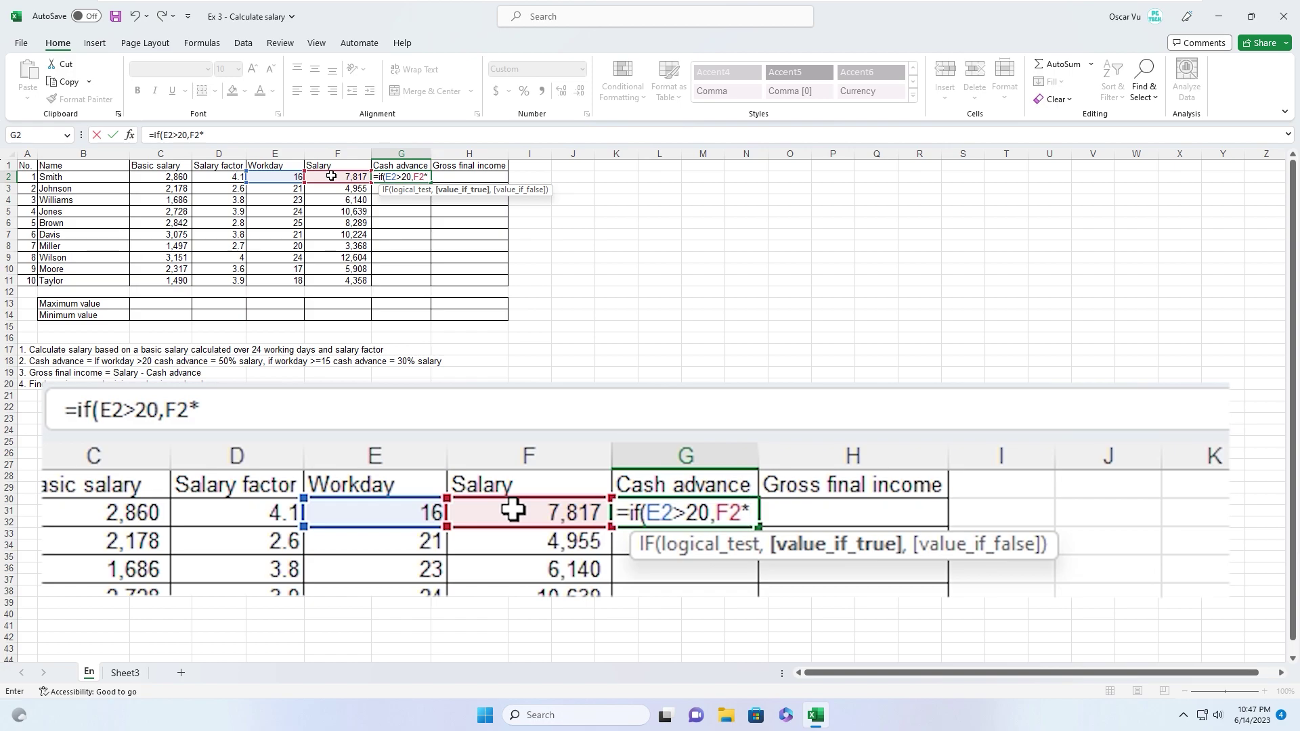
type("0.5,")
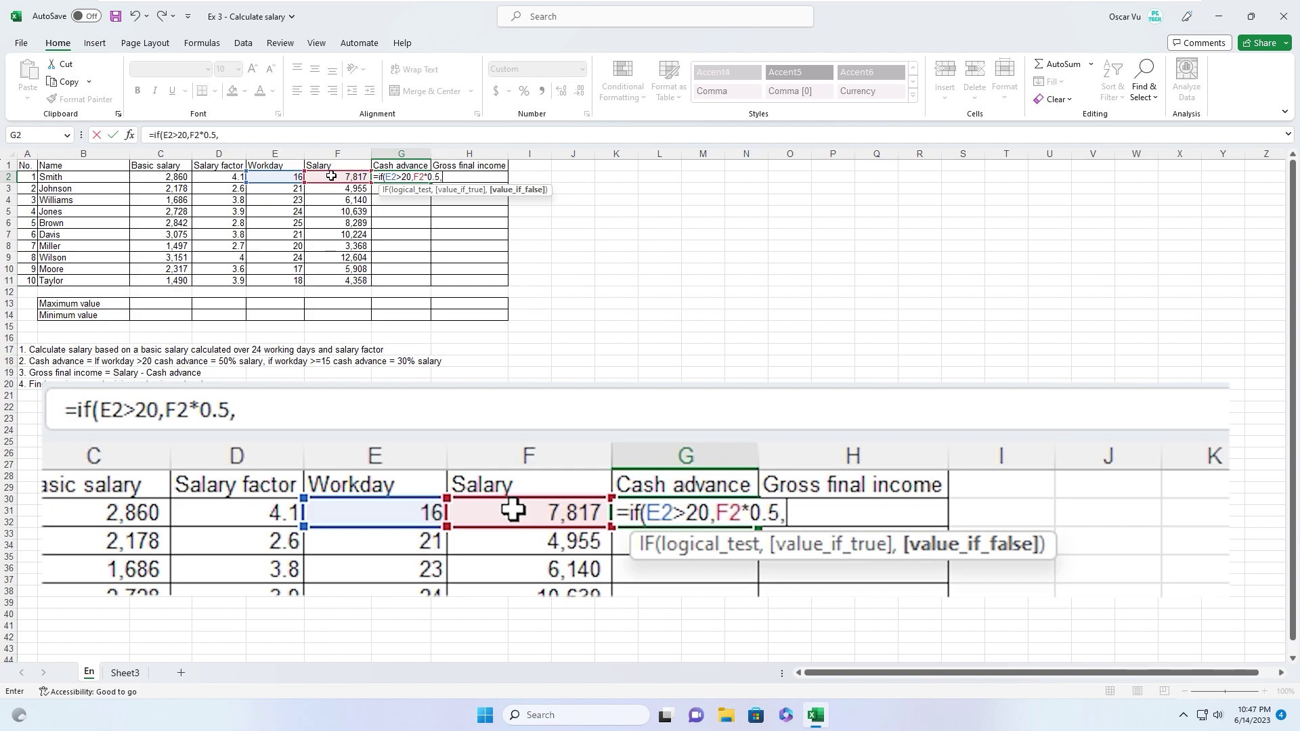
Complete the G2 formula with a nested IF that returns F2*0.3 when E2>=15 and 0 otherwise.
type("if")
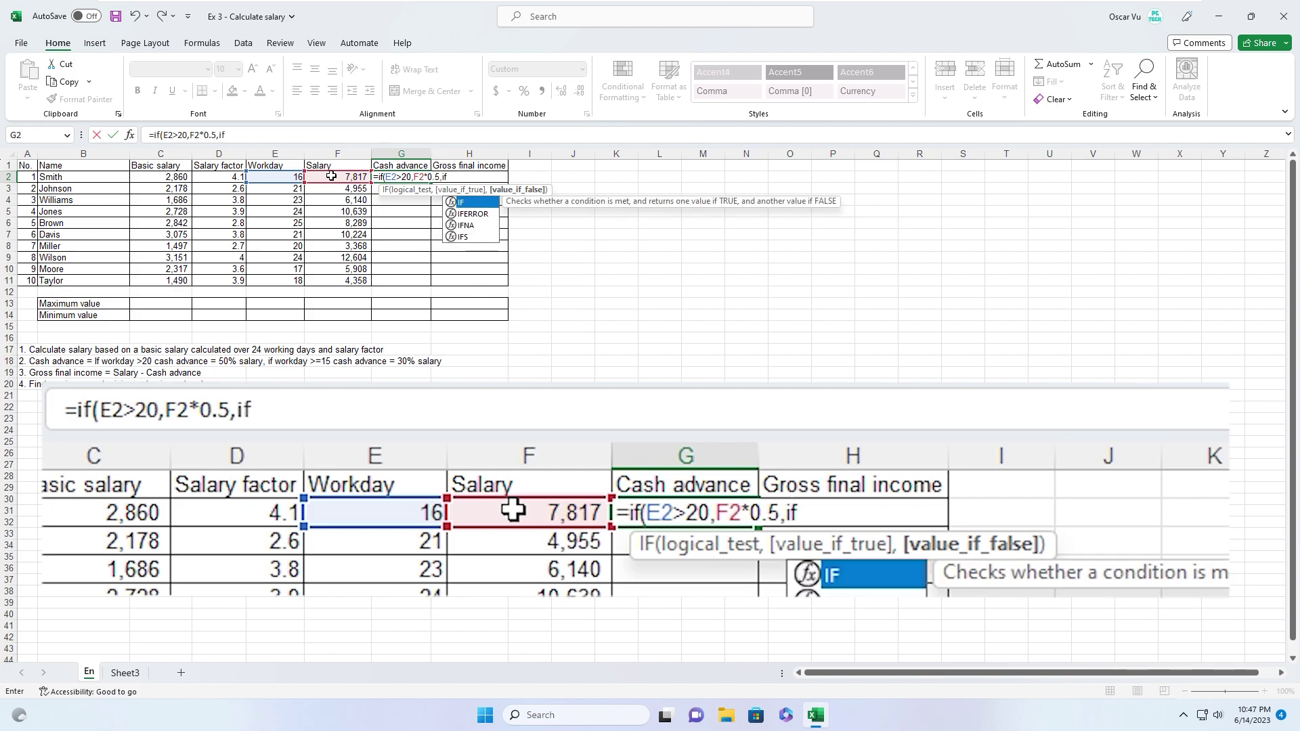
type("(")
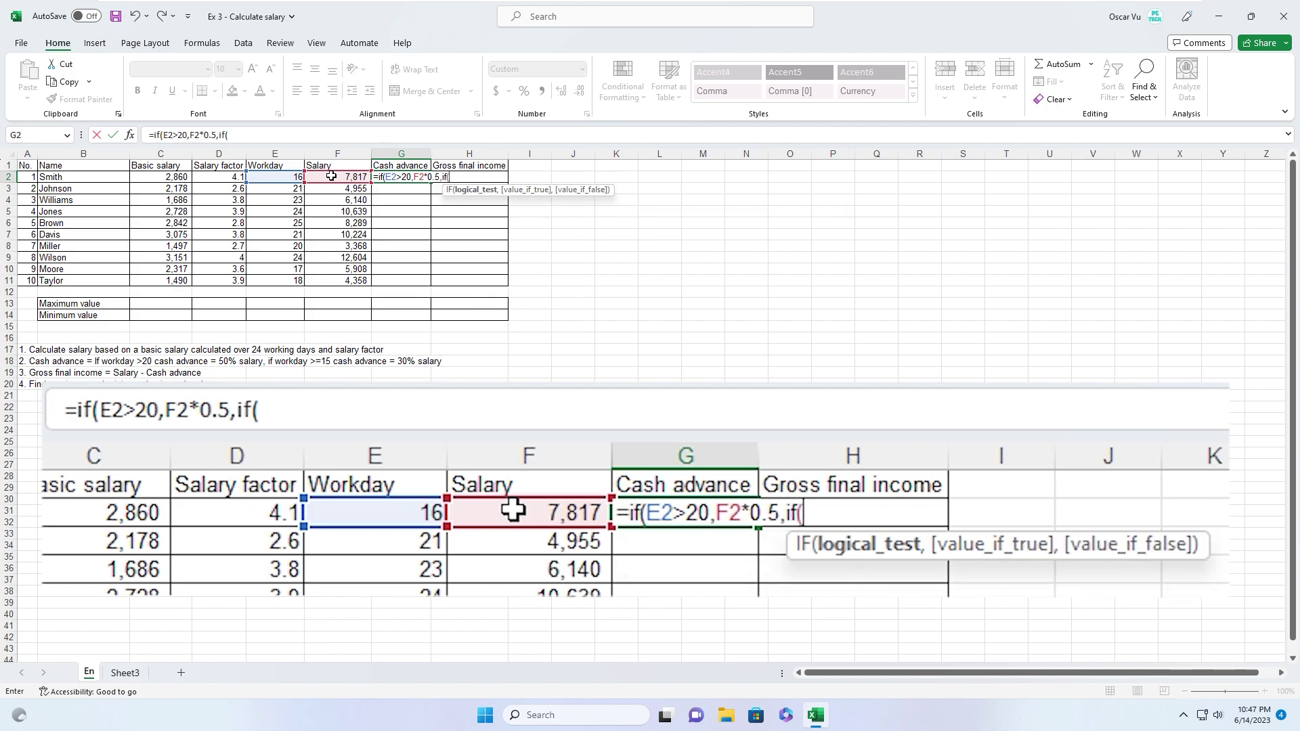
left_click(275, 178)
type(">")
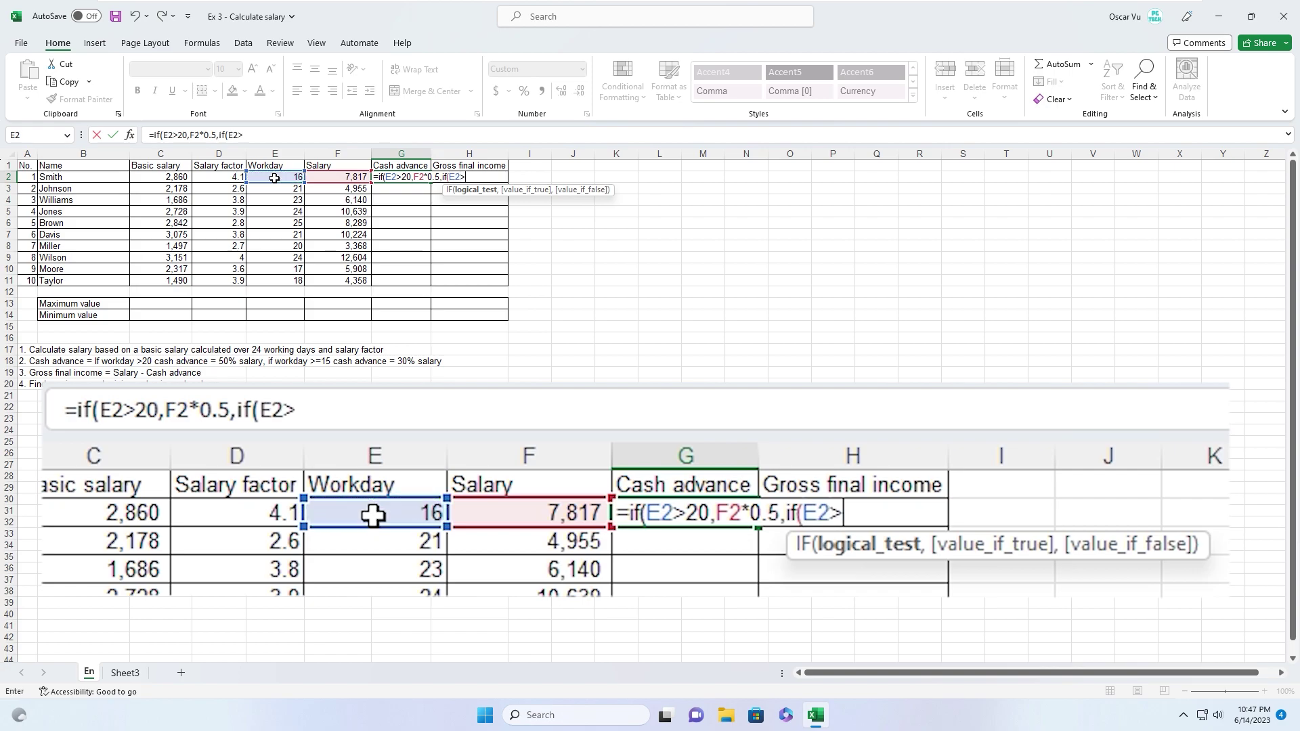
type("=15,")
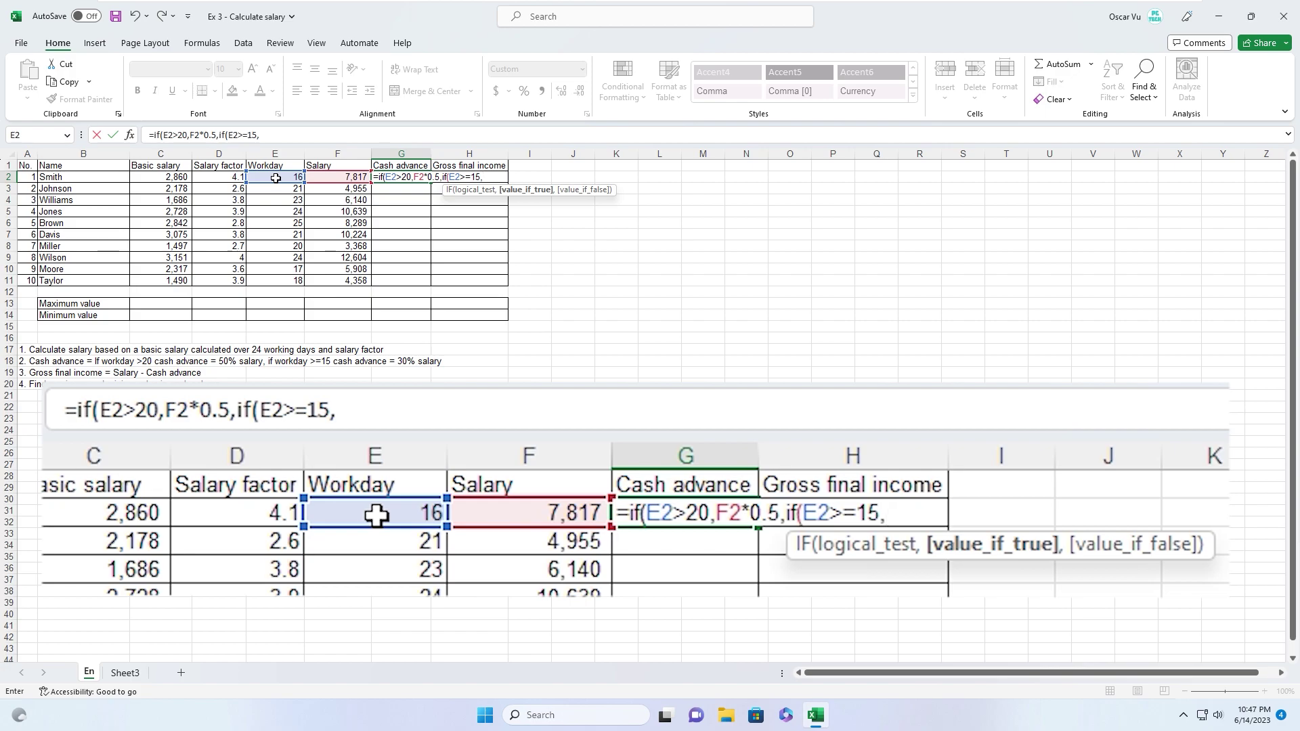
left_click(326, 176)
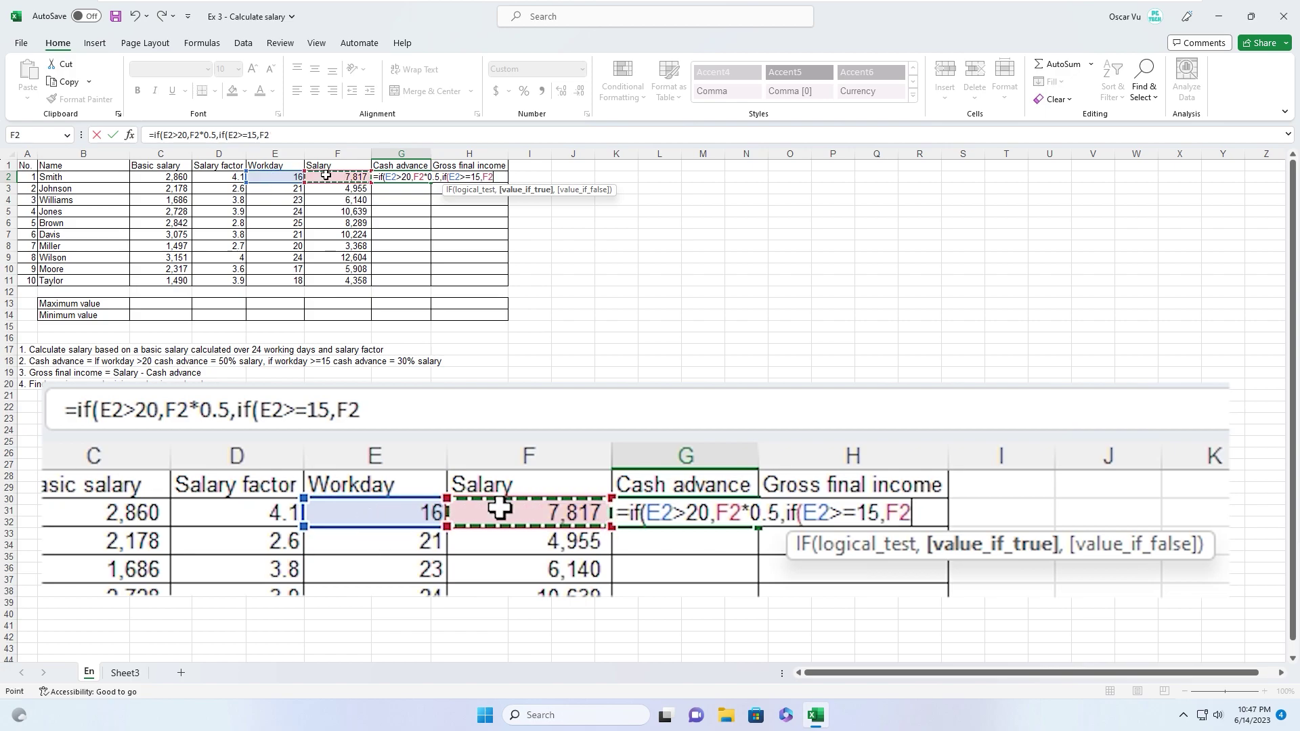
type("*")
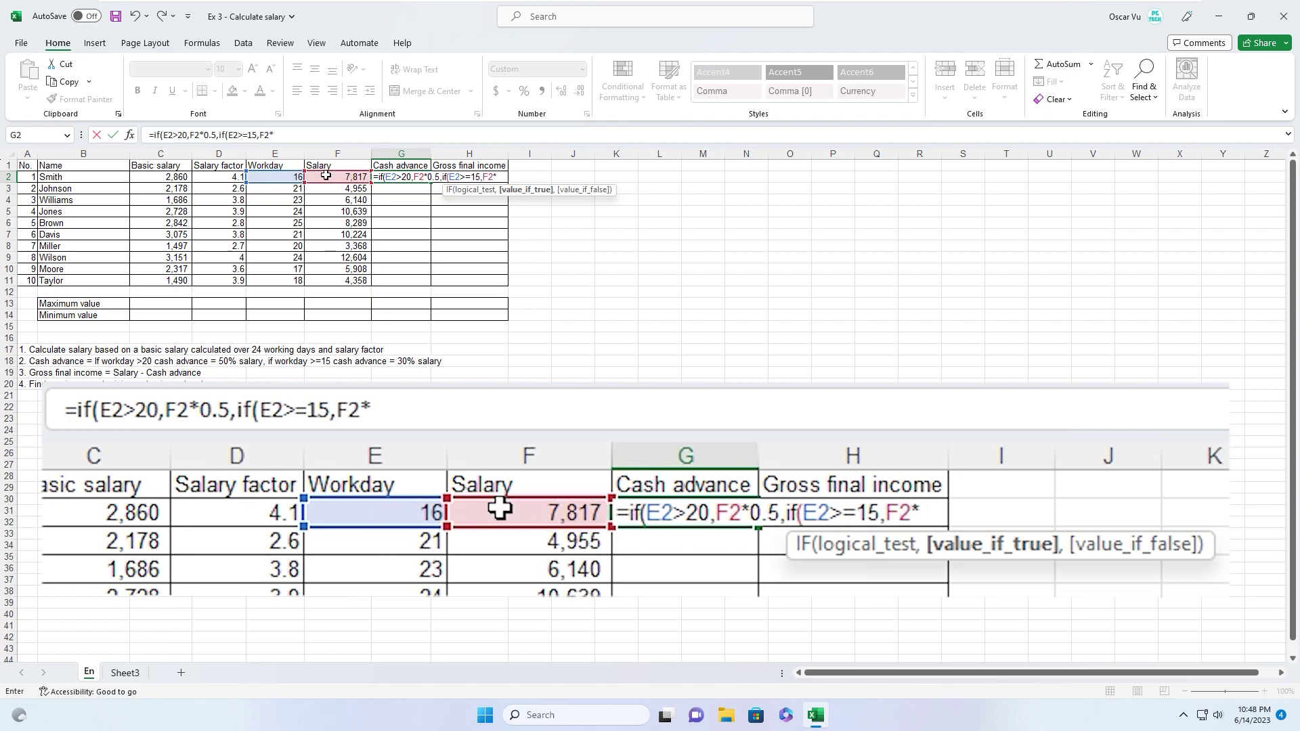
type("0.3")
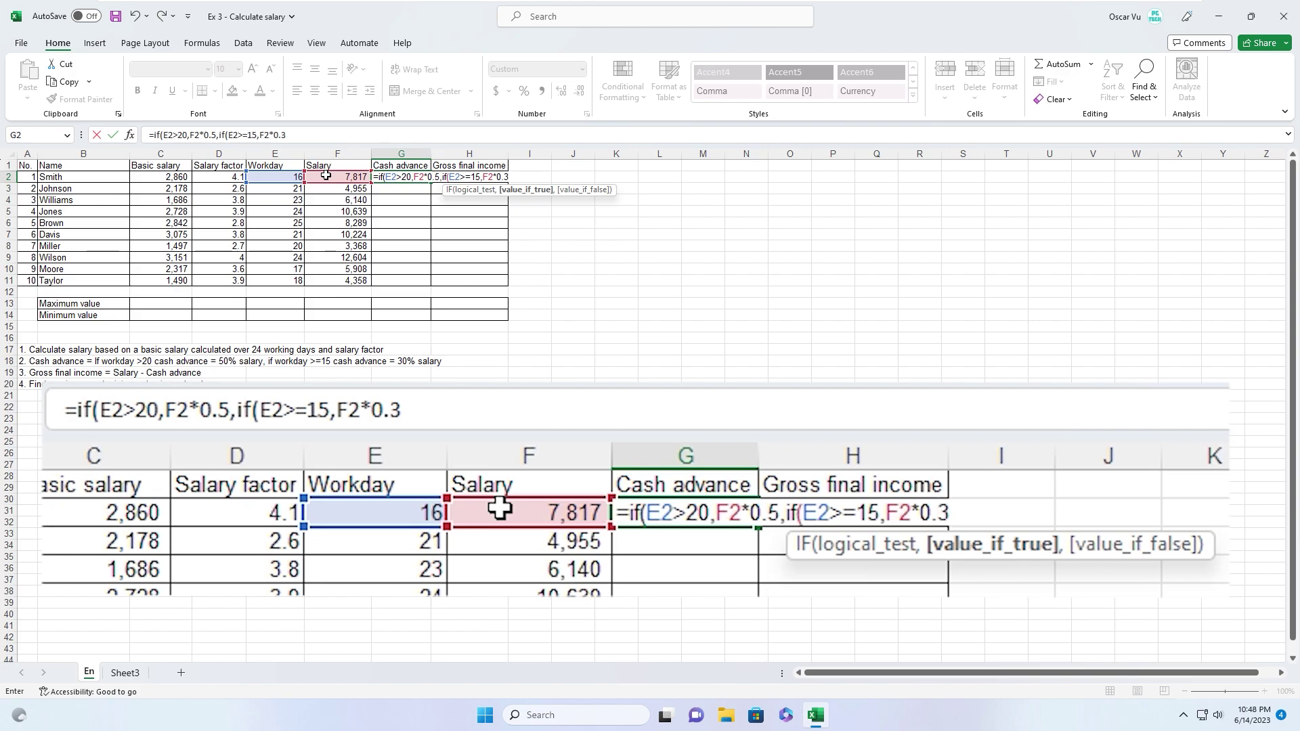
type(",")
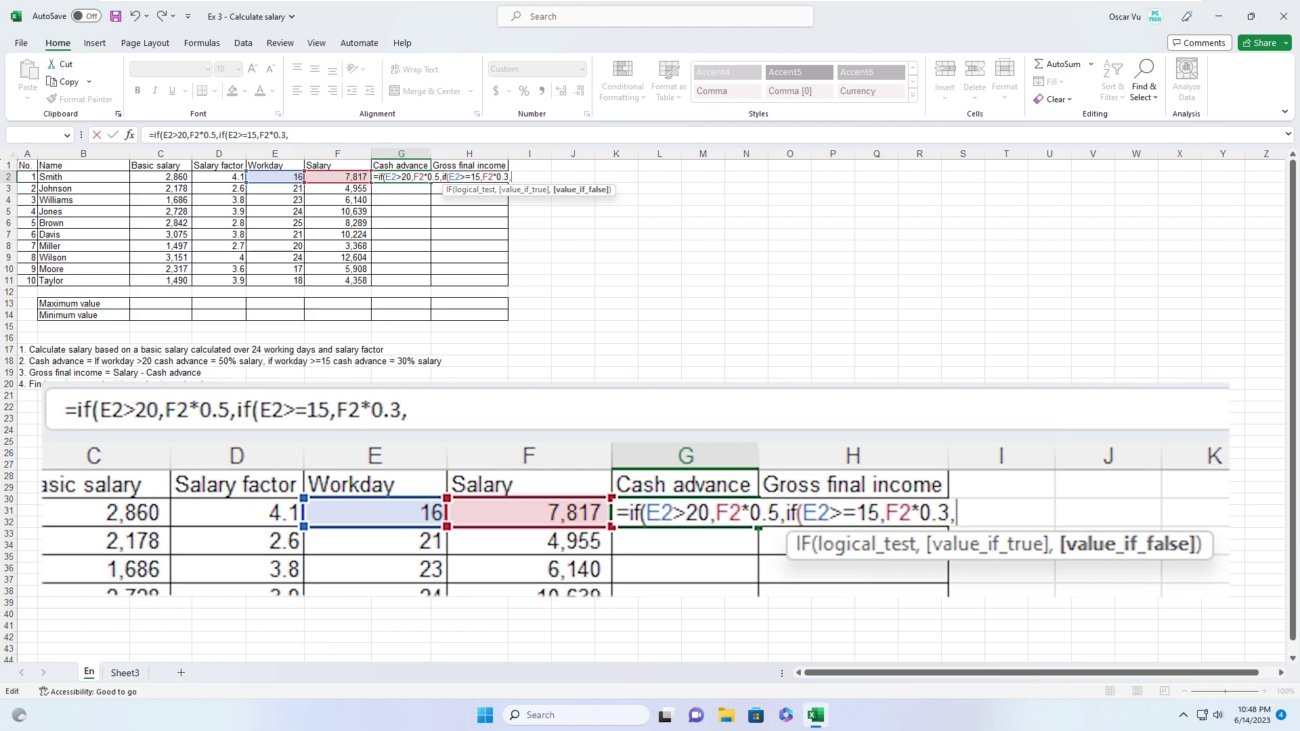
type("0")
type("))")
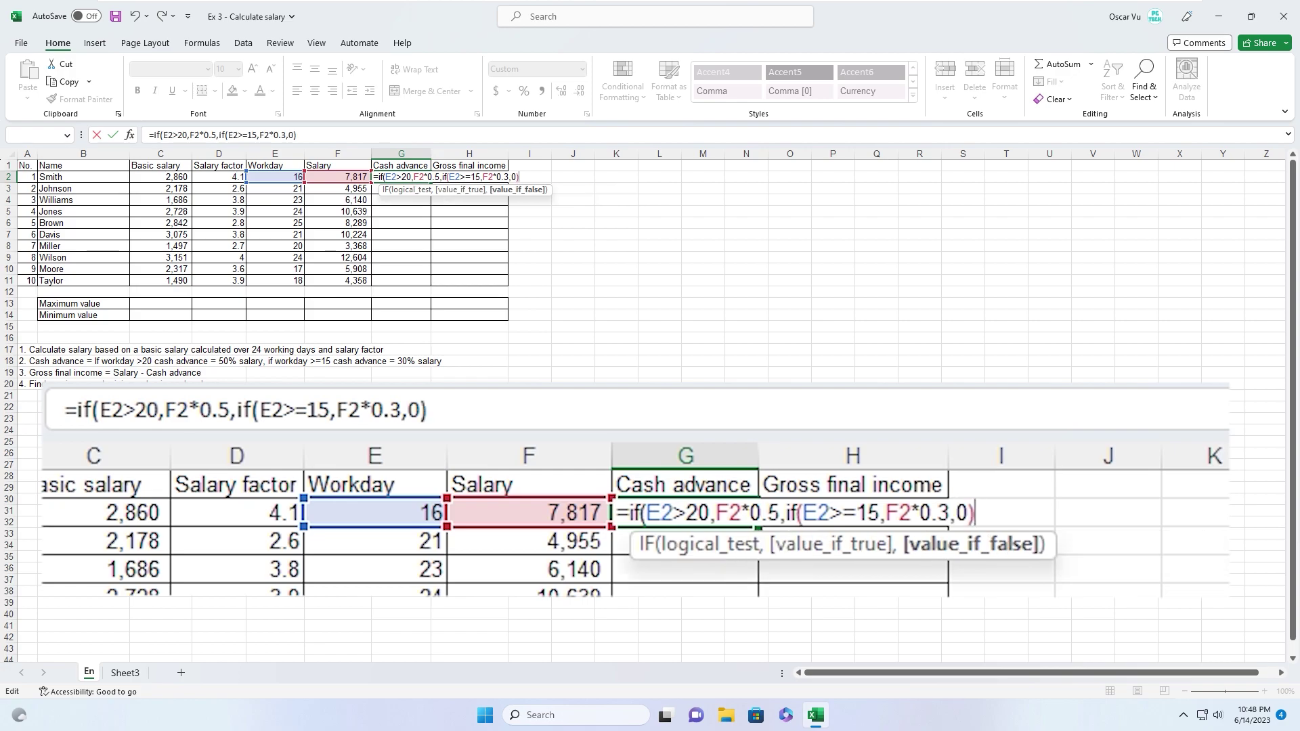
key("Return")
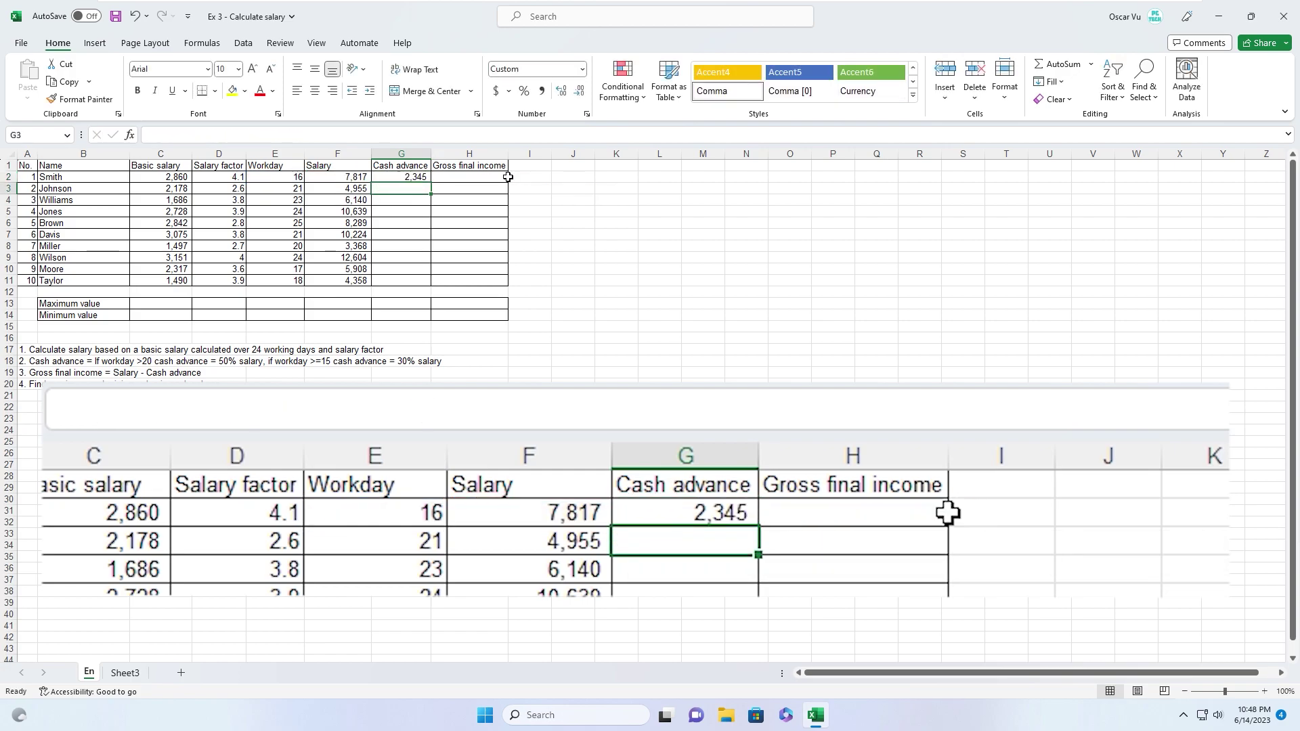
Fill the cash advance formula from G2 down through G11.
left_click(400, 177)
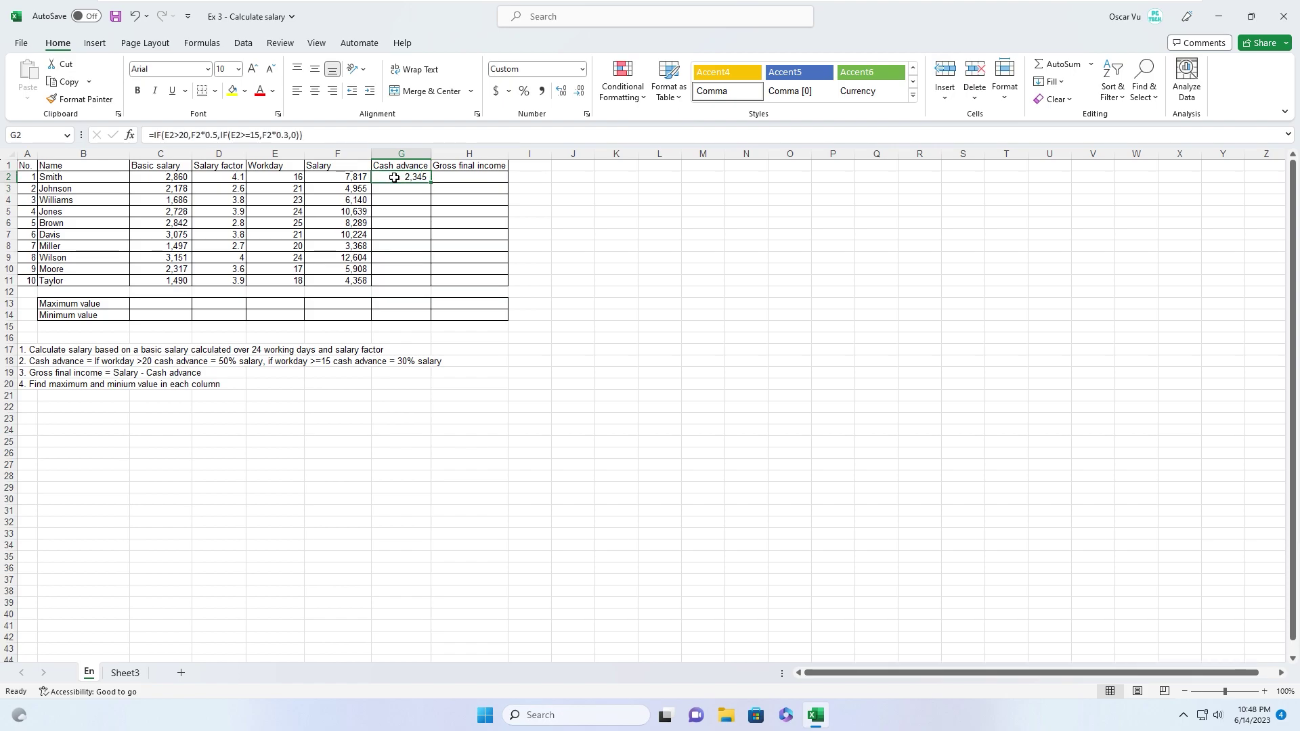
left_click_drag(393, 177, 388, 281)
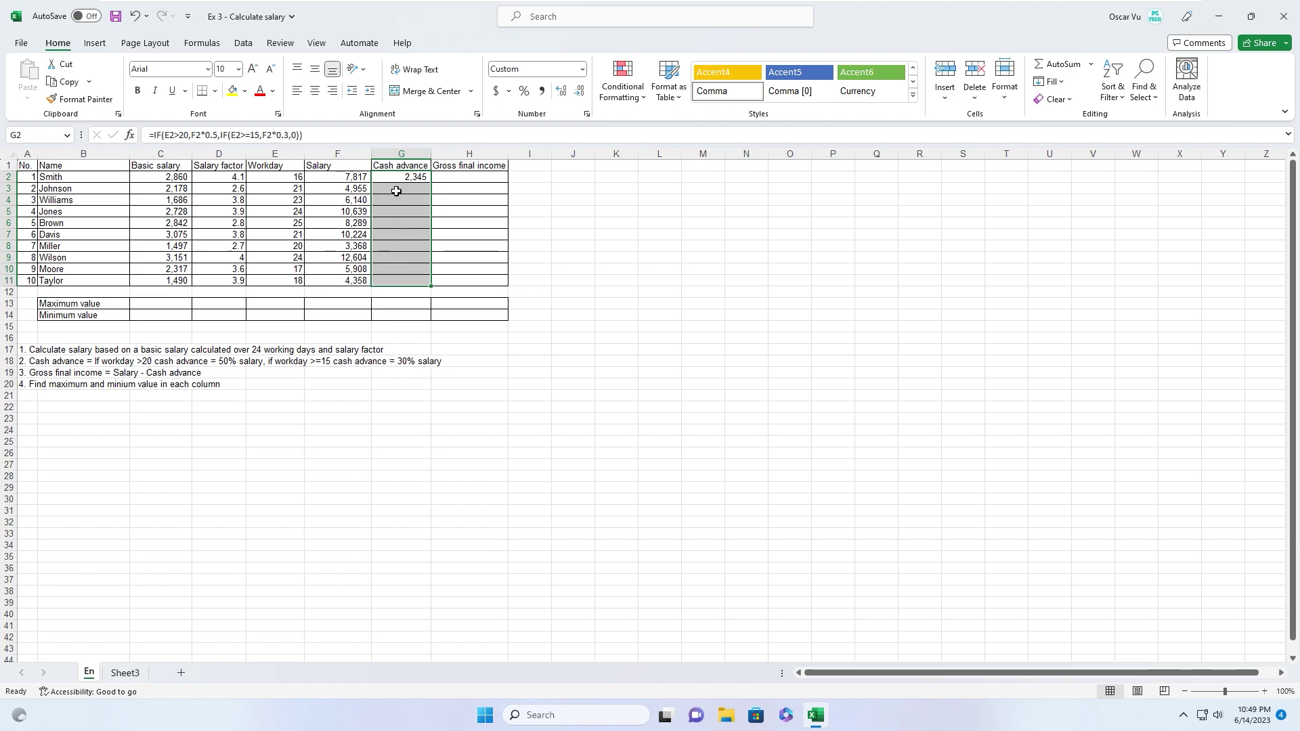
key("ctrl+d")
Calculate gross final income in H2 with =F2-G2 and fill the formula down through H11.
left_click(451, 177)
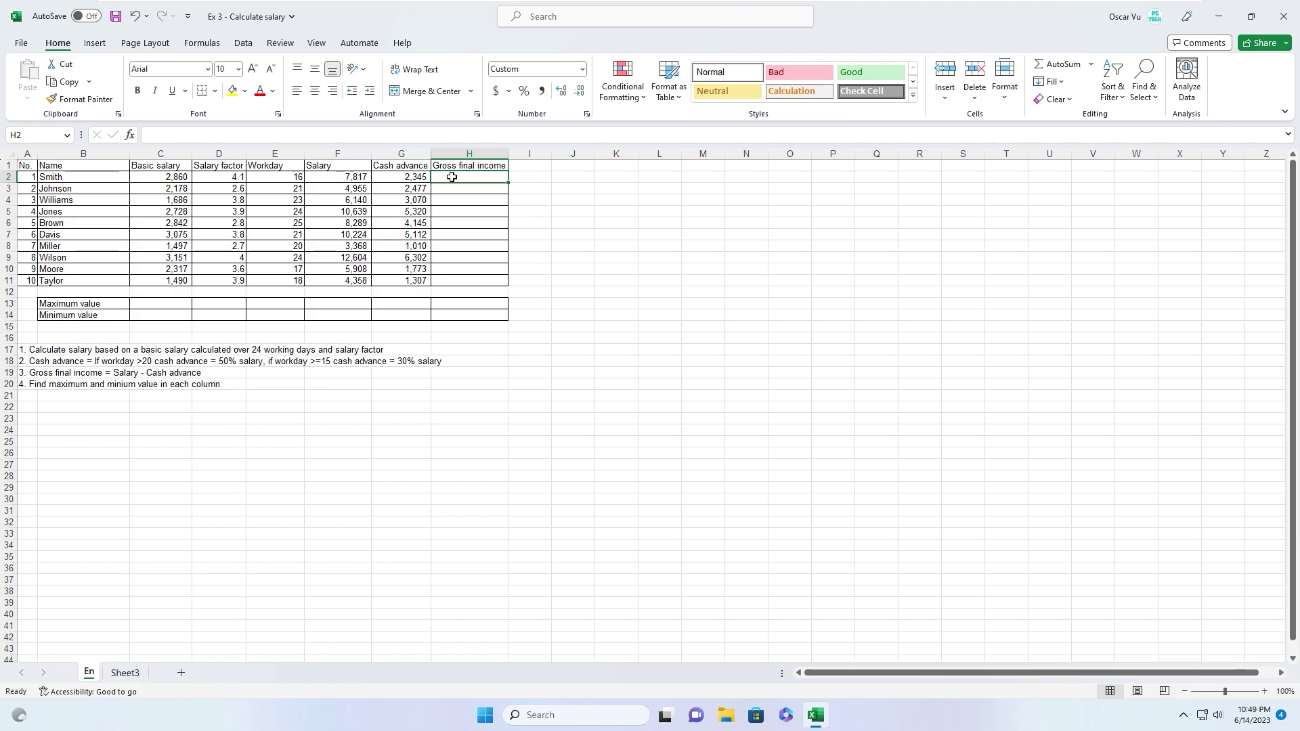
type("=")
left_click(337, 176)
type("-")
left_click(407, 179)
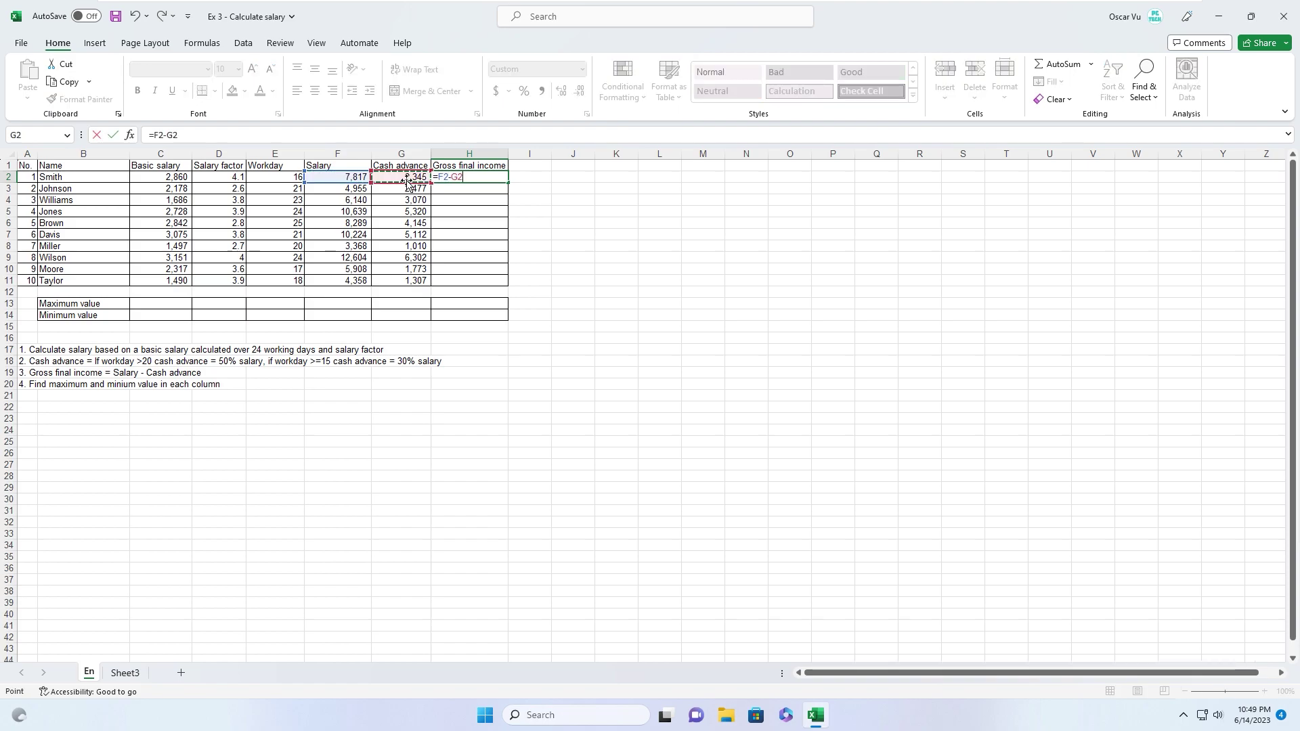
key("Return")
left_click_drag(459, 177, 455, 279)
key("ctrl+d")
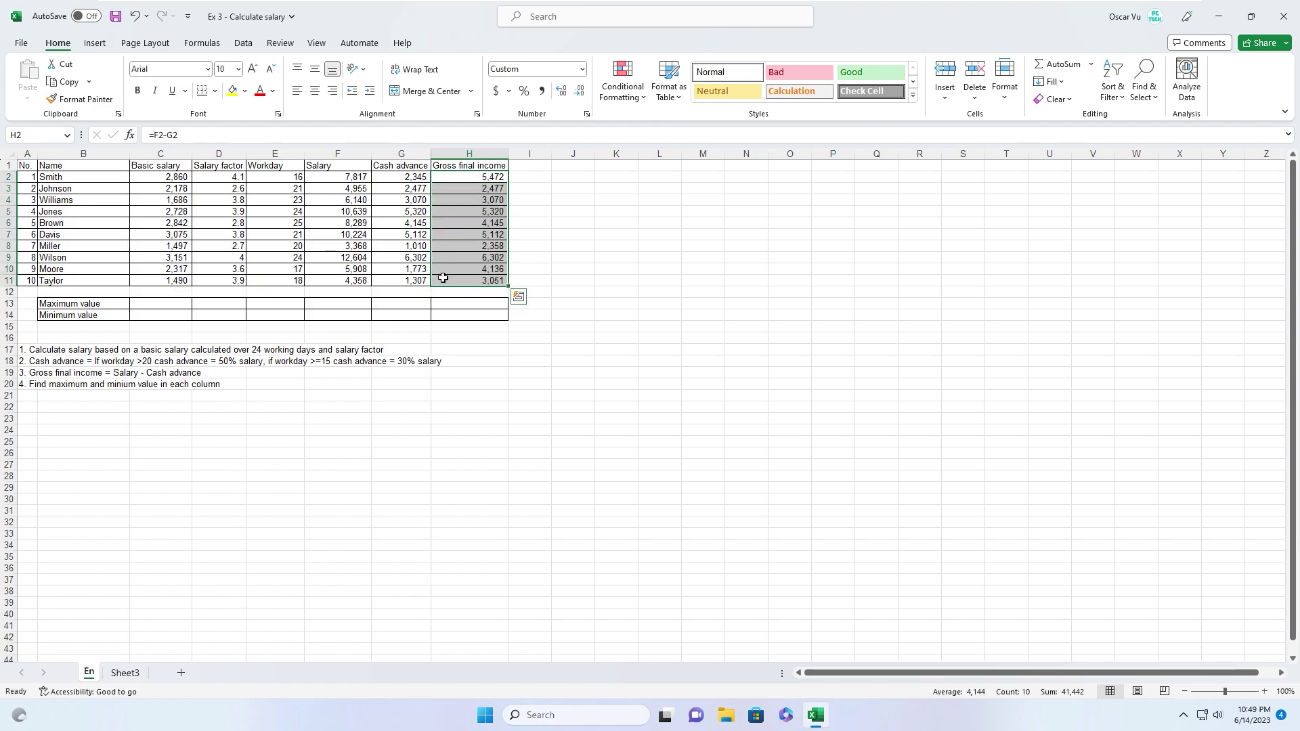
Calculate the maximum basic salary in C13 with =MAX(C2:C11).
left_click(163, 303)
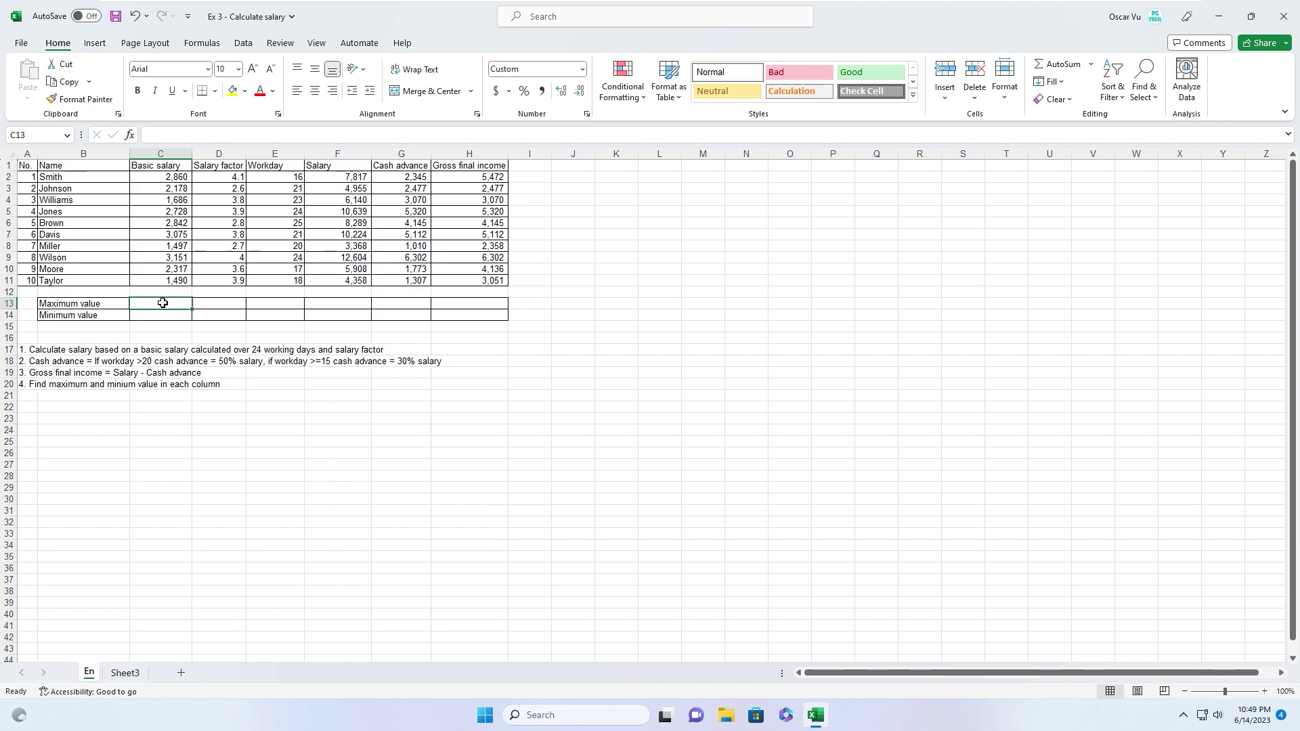
type("=")
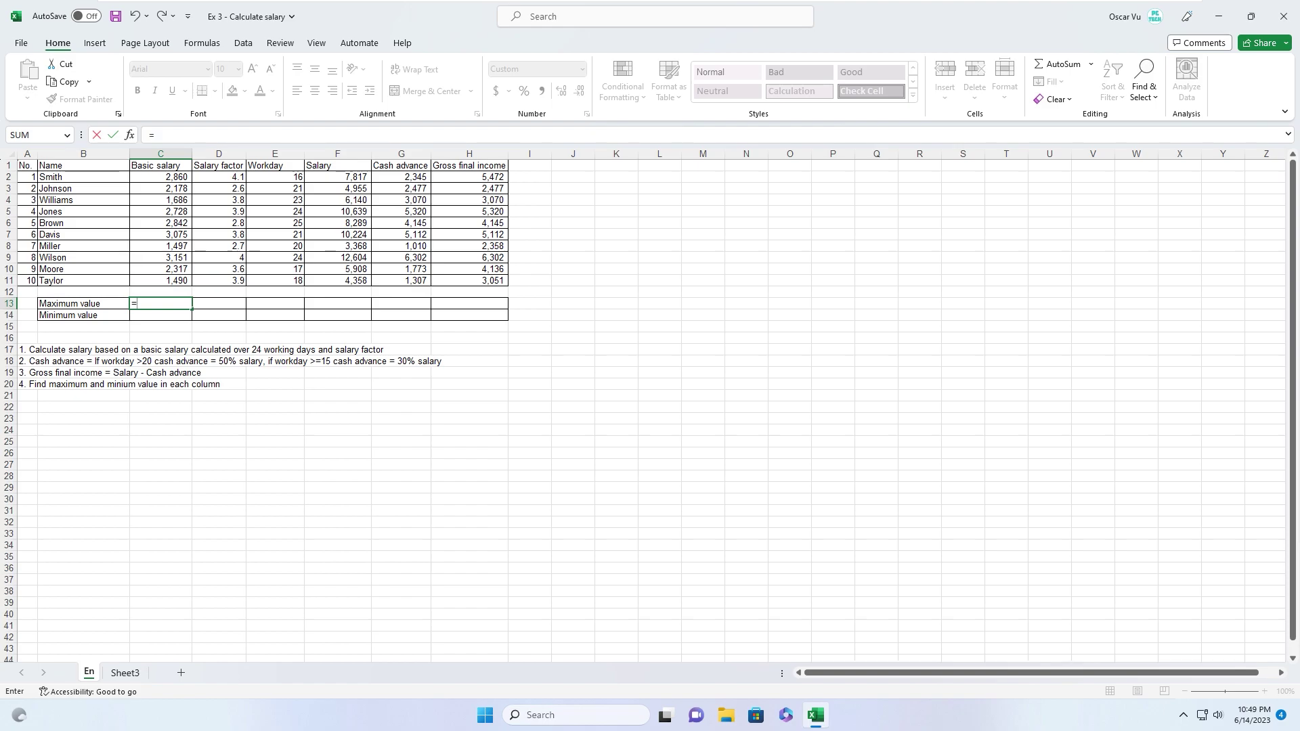
type("max")
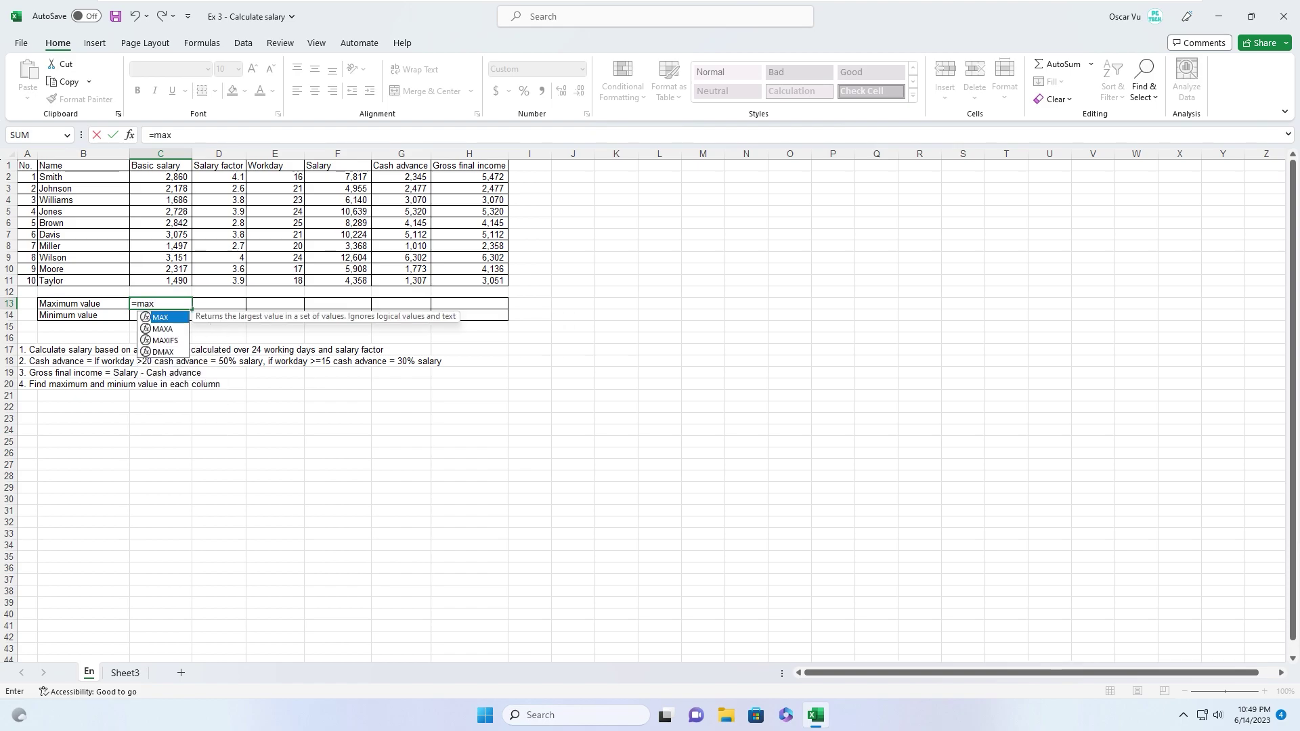
type("(")
left_click_drag(162, 177, 166, 281)
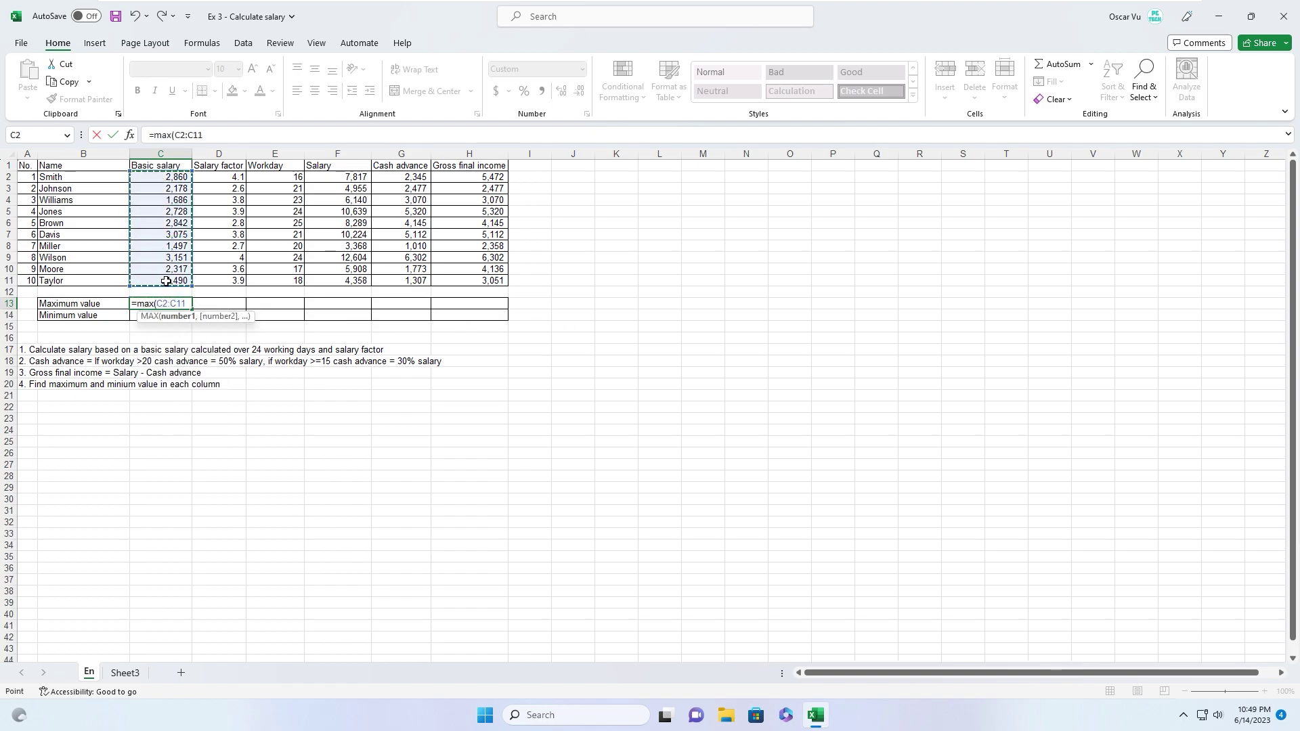
type(")")
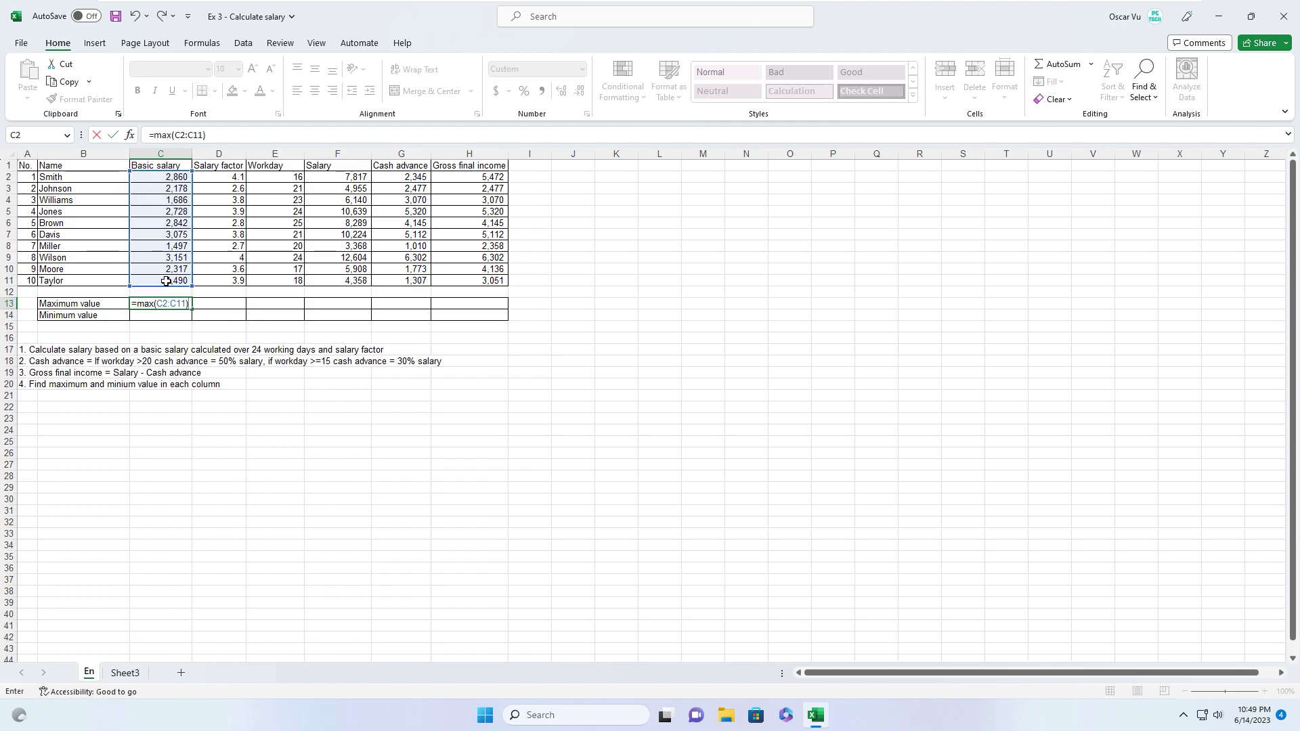
key("Return")
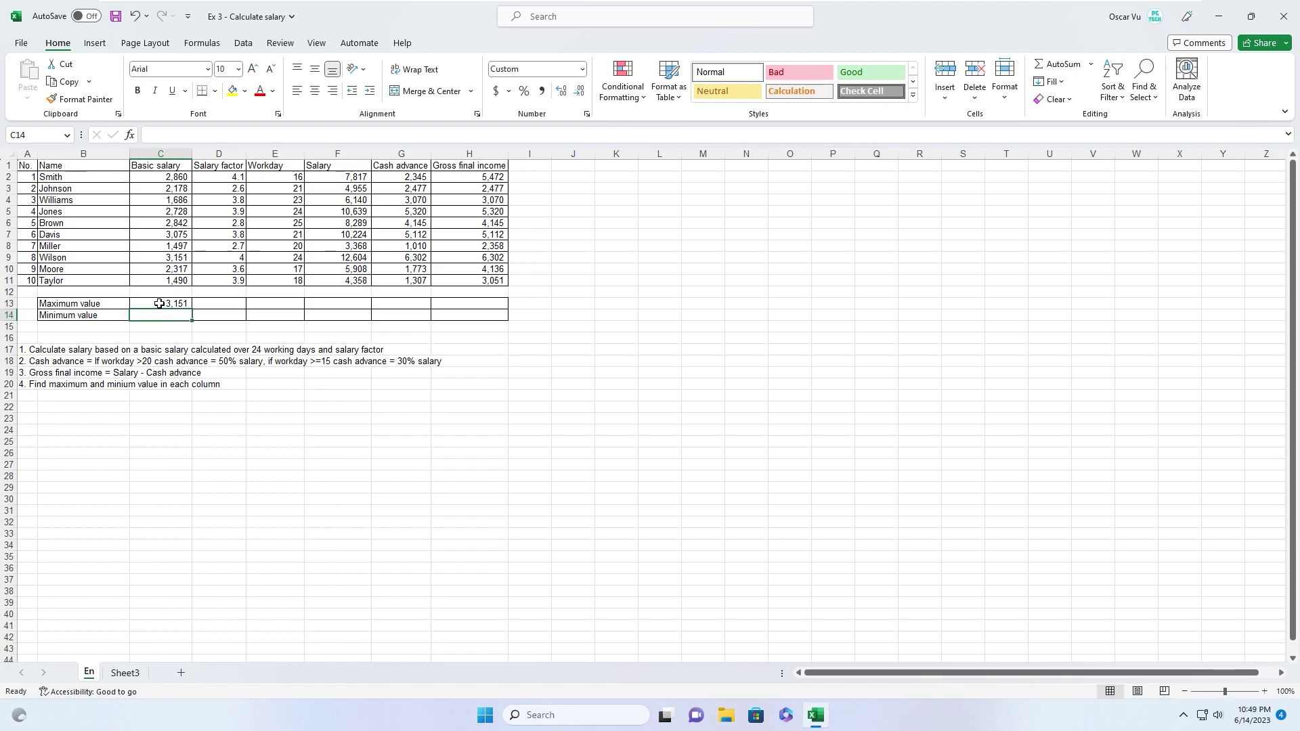
Fill the maximum value formula from C13 across through H13.
left_click(165, 304)
left_click_drag(177, 304, 448, 305)
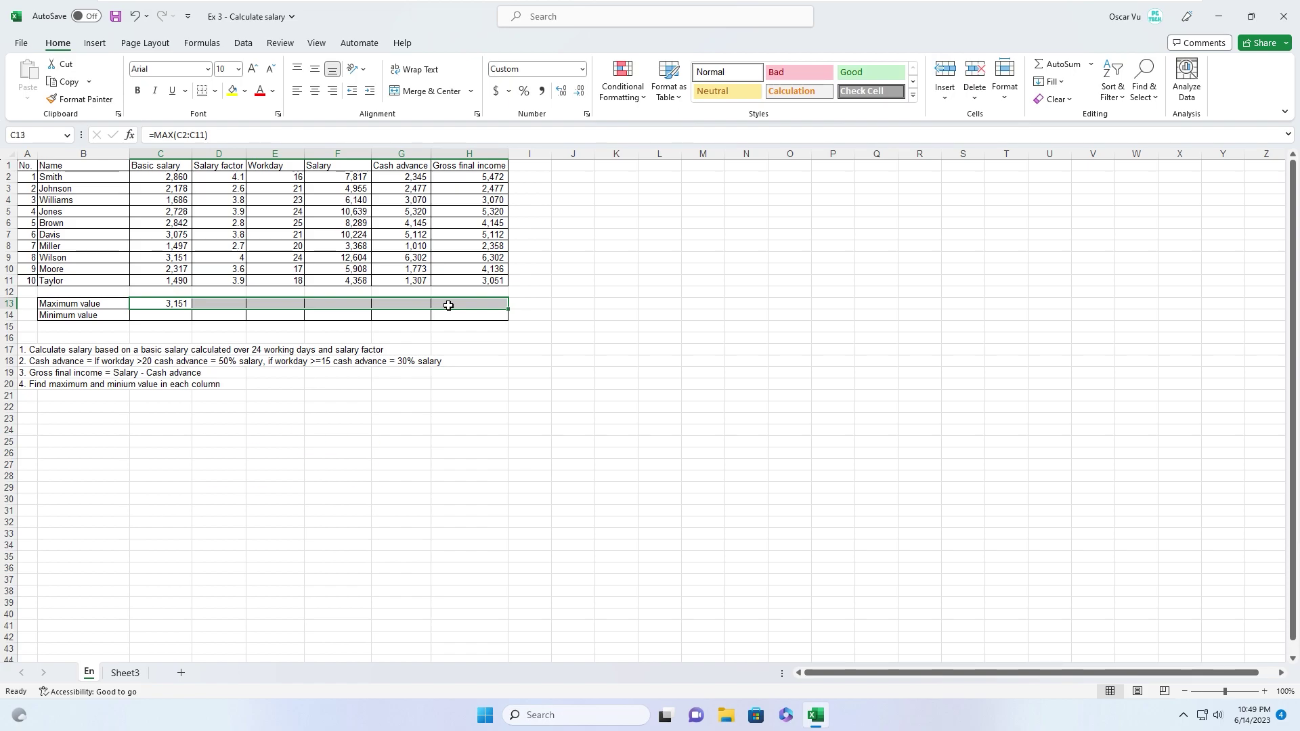
key("ctrl+r")
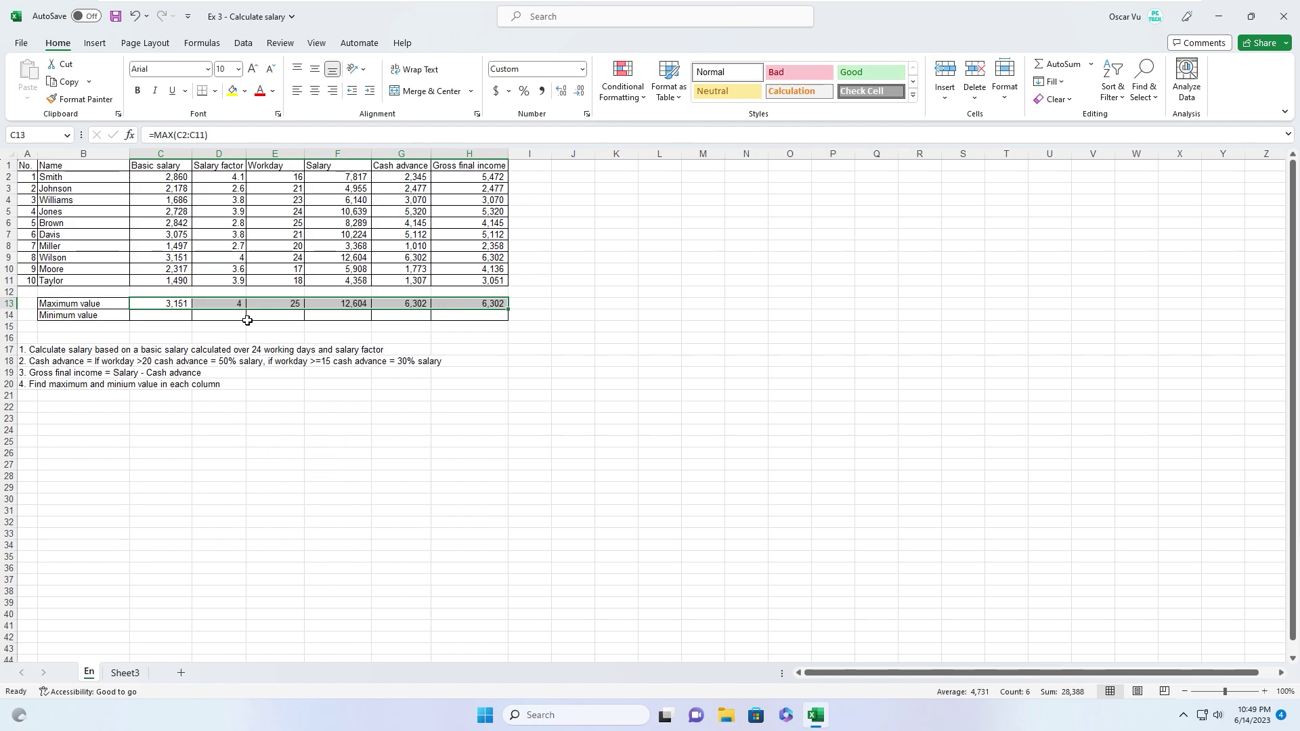
Calculate the minimum basic salary in C14 with =MIN(C2:C11).
left_click(166, 316)
type("=min(")
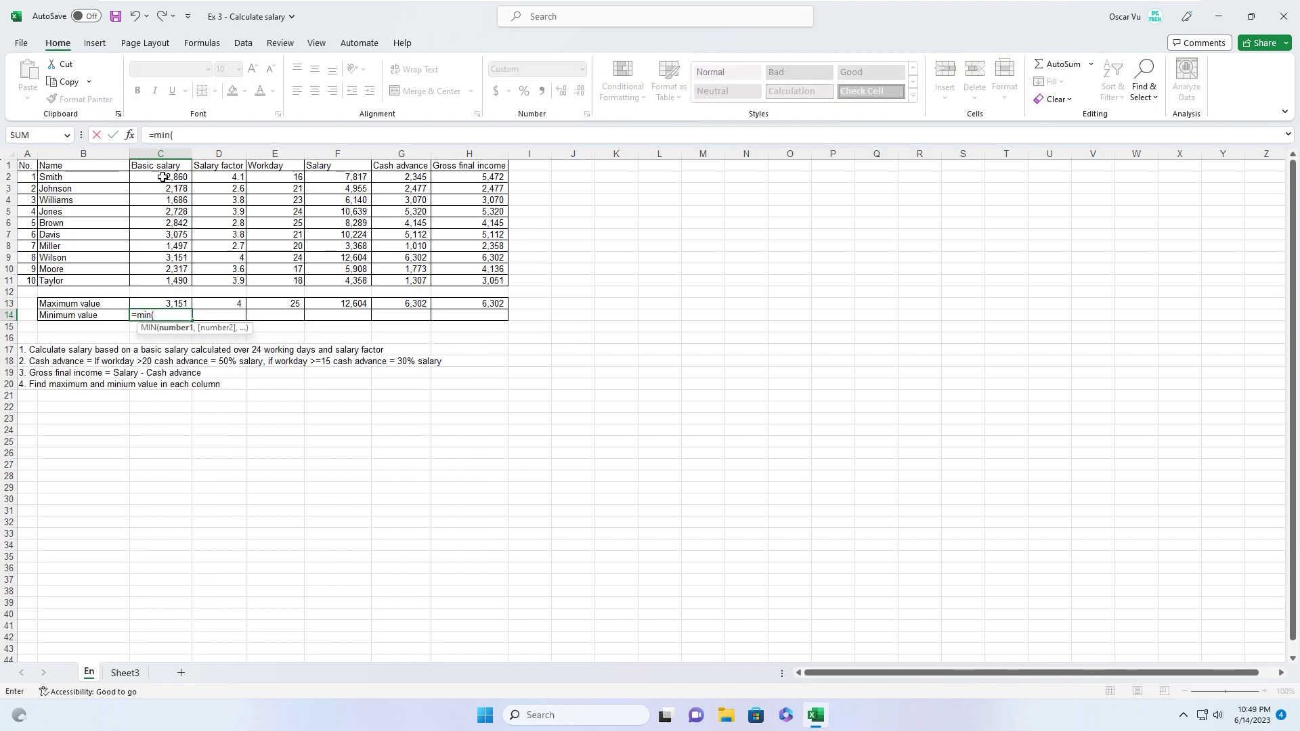
left_click_drag(163, 177, 161, 278)
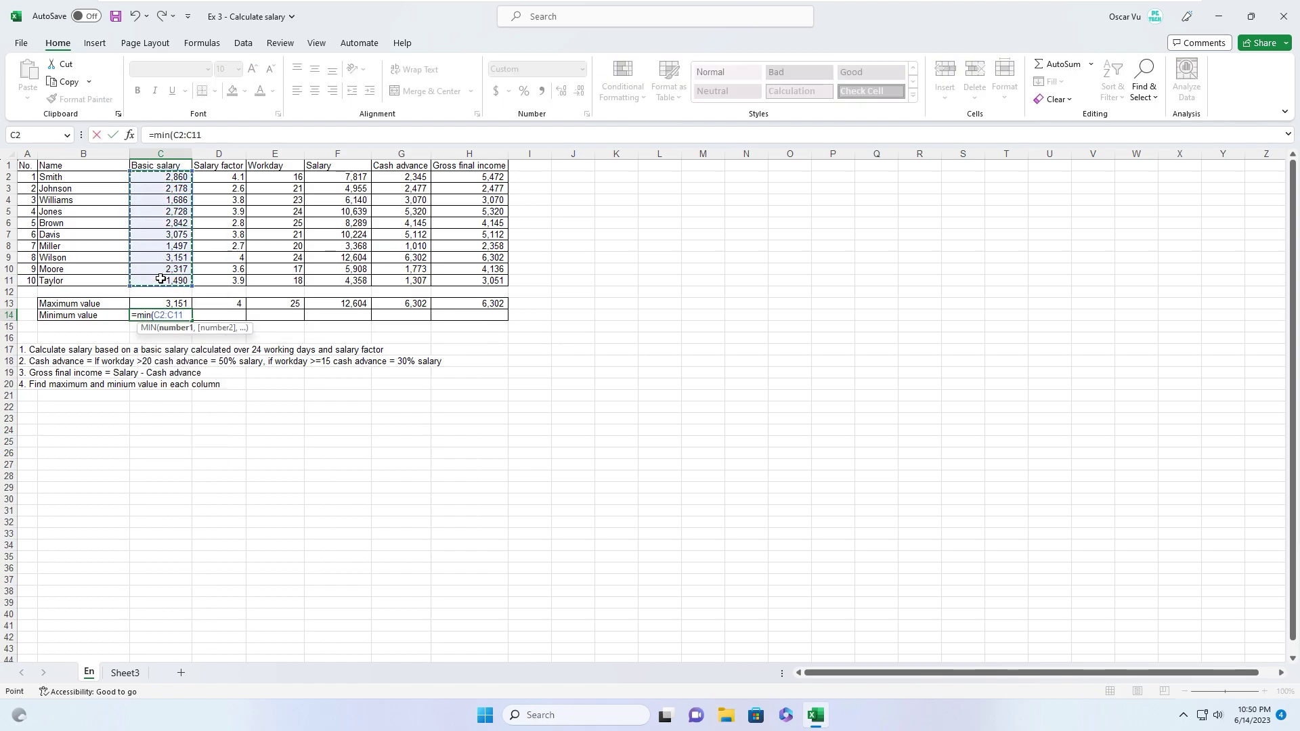
type(")")
key("Return")
Fill the minimum value formula from C14 across through H14.
left_click(172, 315)
left_click_drag(193, 321, 449, 315)
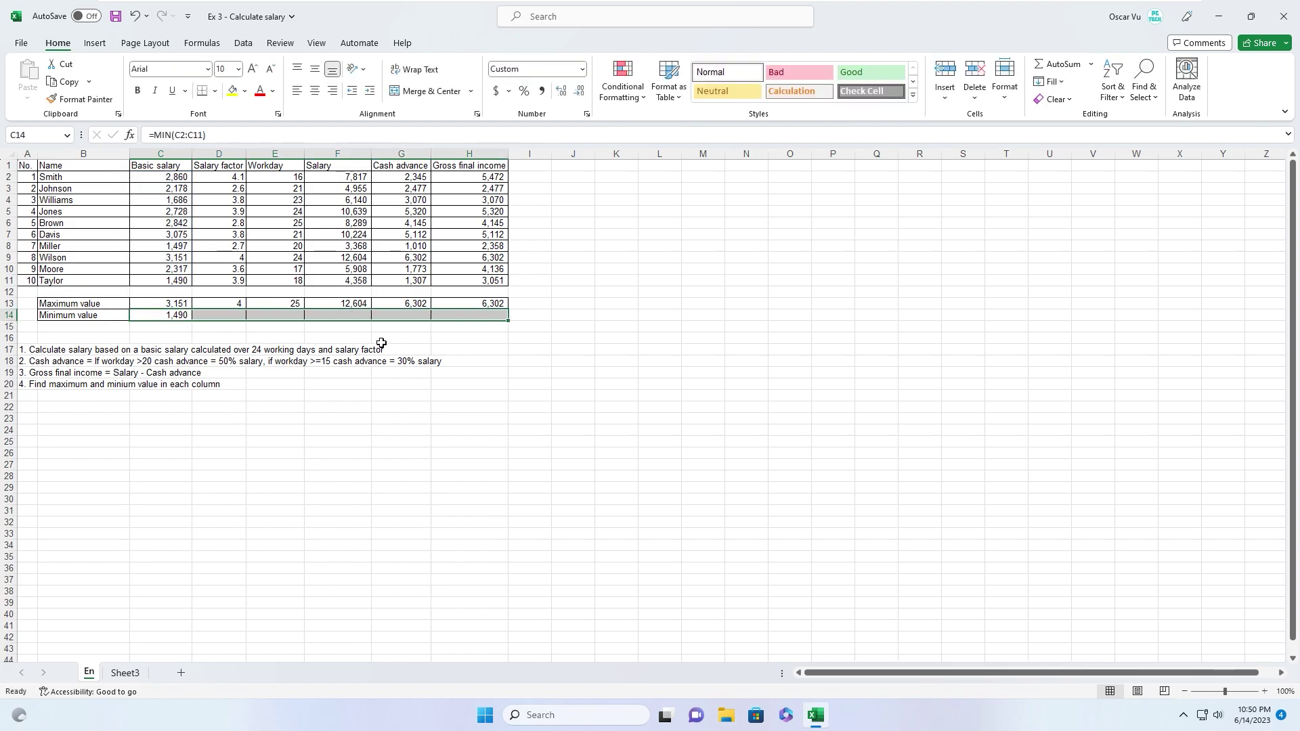
key("ctrl+r")
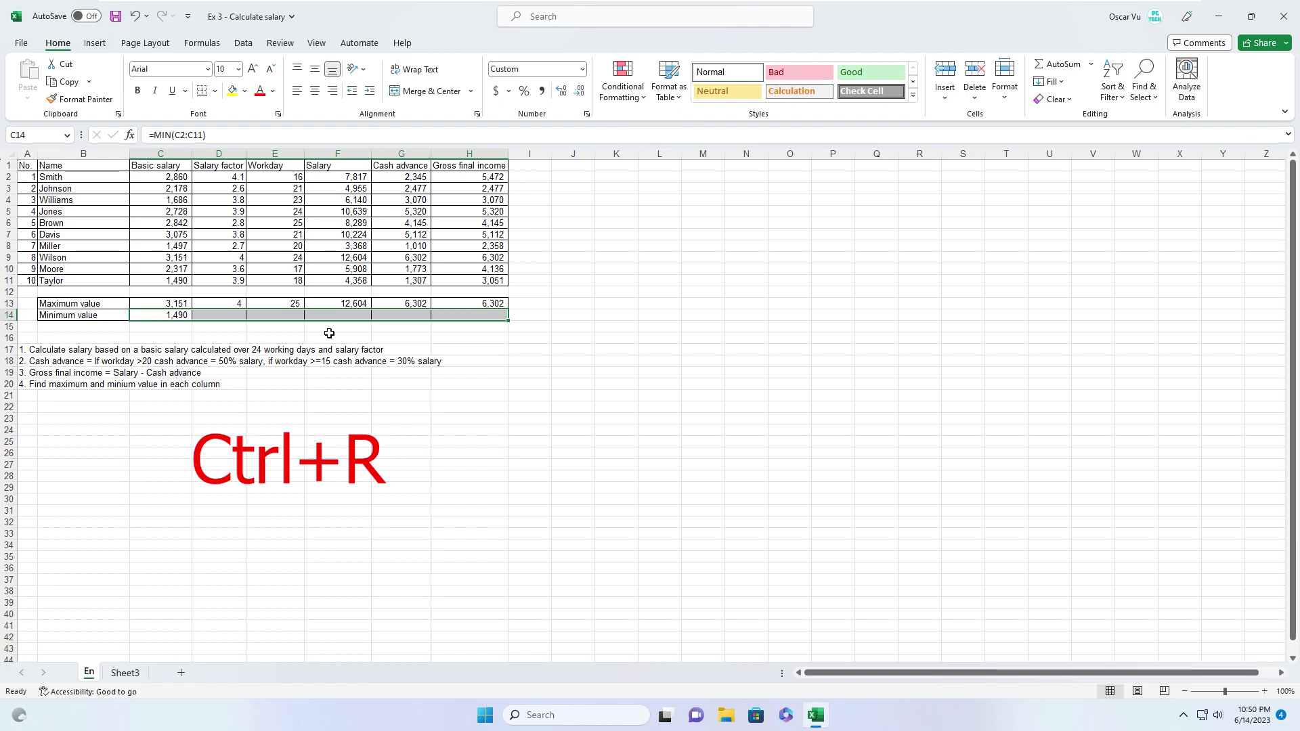
left_click(533, 293)
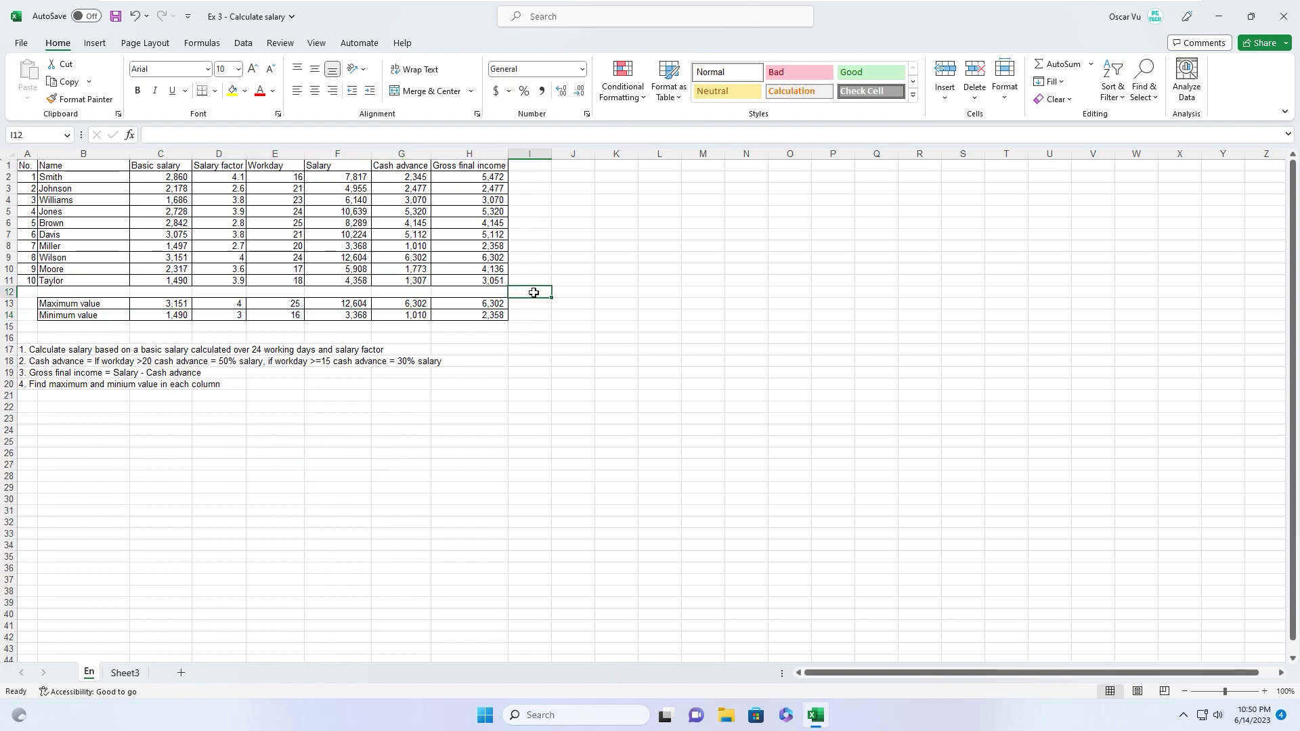
left_click(275, 407)
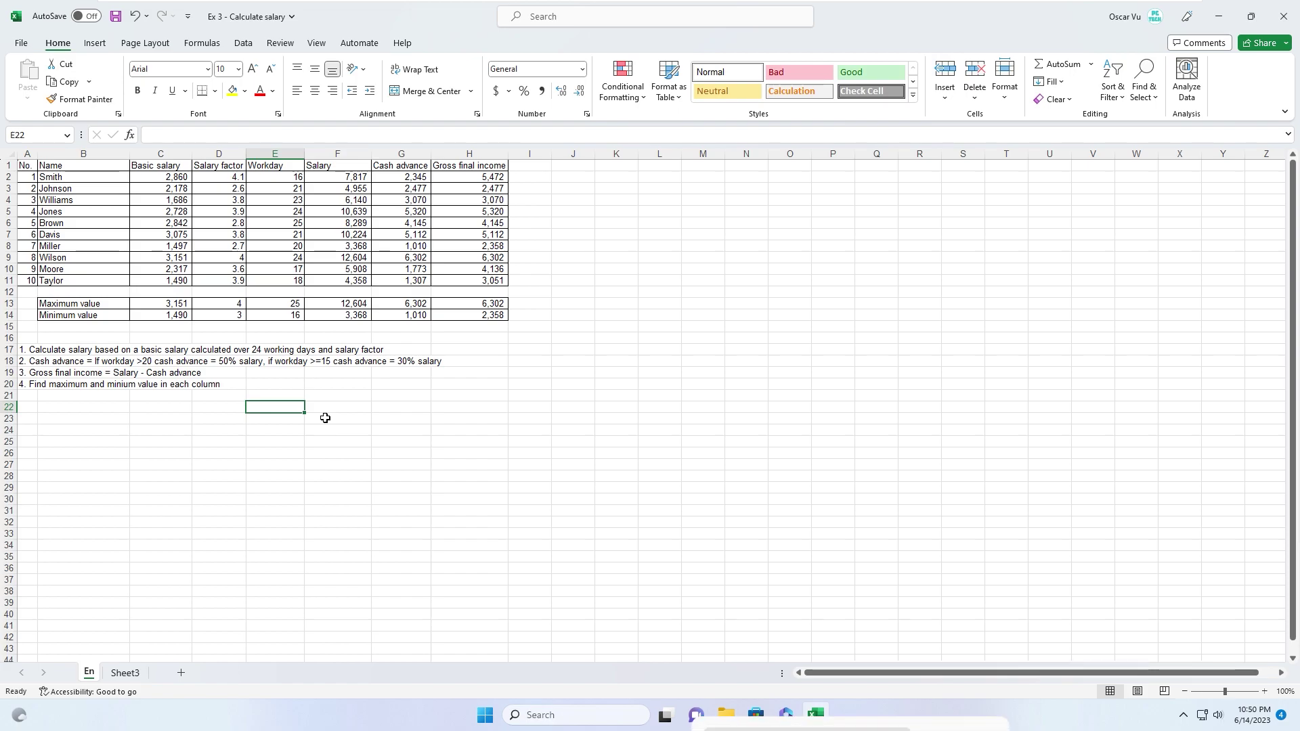
left_click(328, 418)
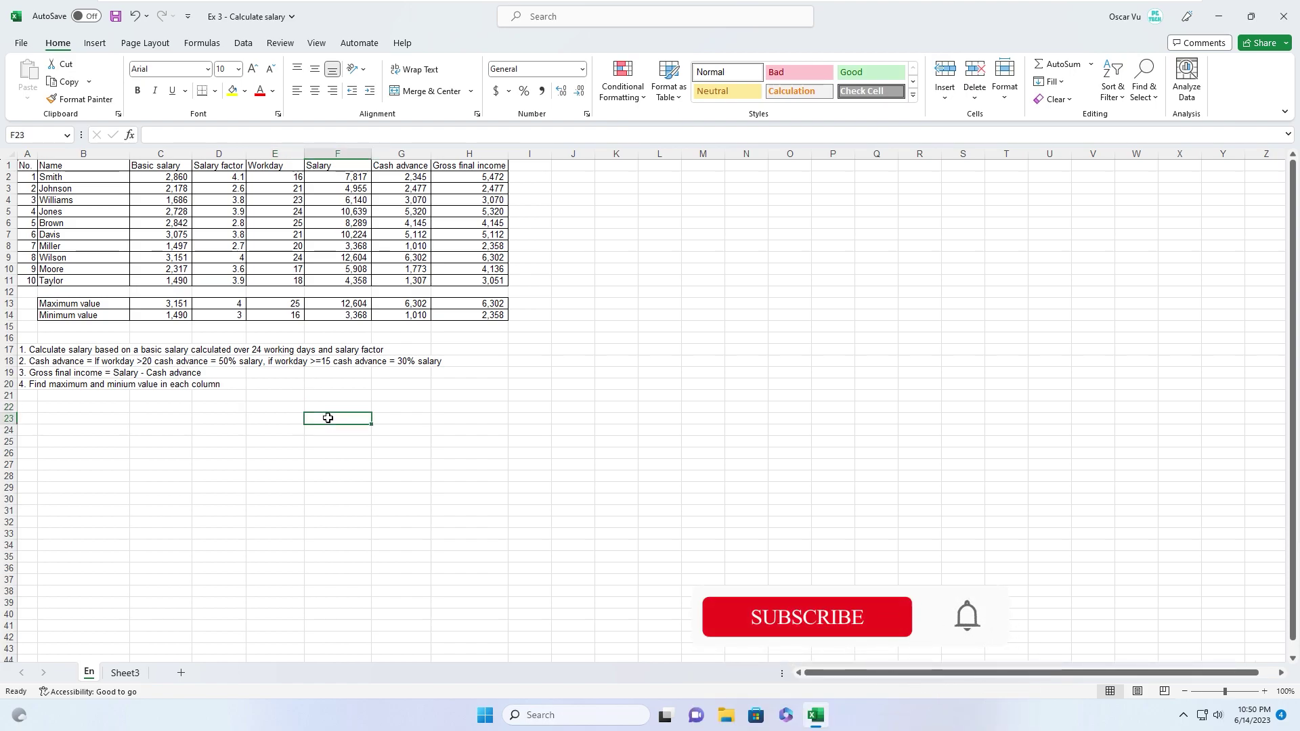
left_click(281, 414)
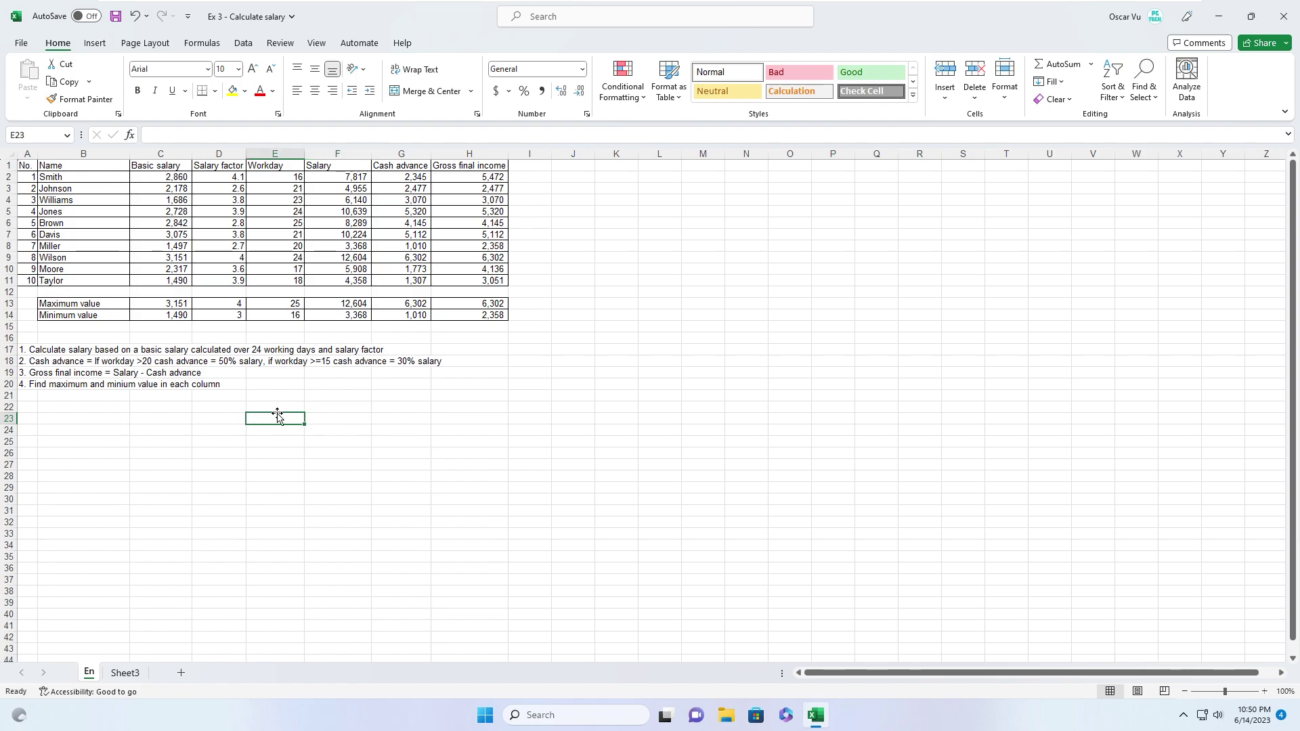